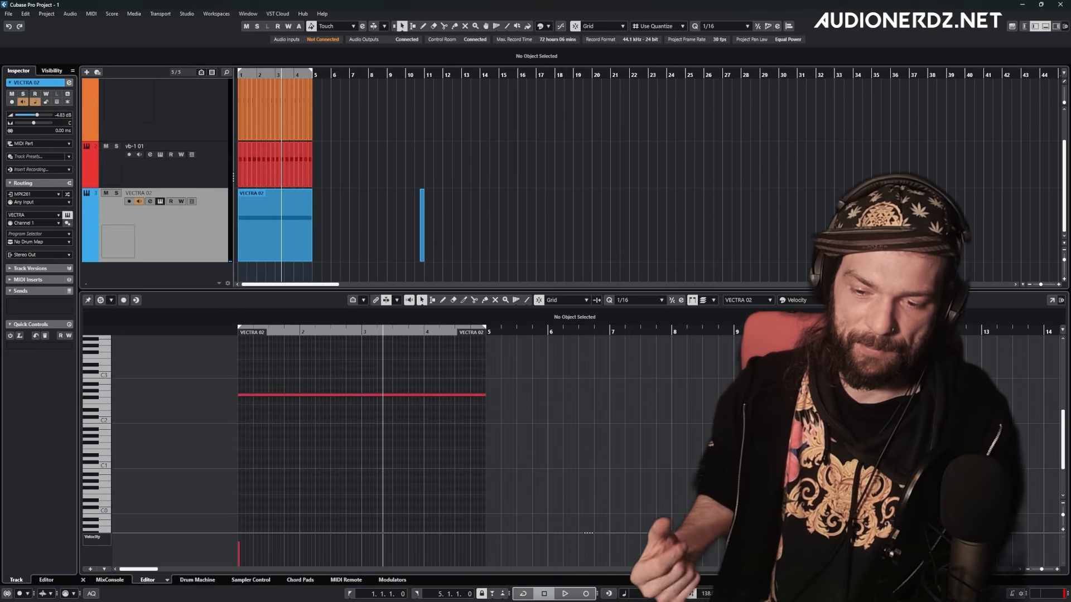
# Open the VECTRA instrument, set the first oscillator's Semi to -12 and adjust the second oscillator's Voices
pyautogui.press('e')
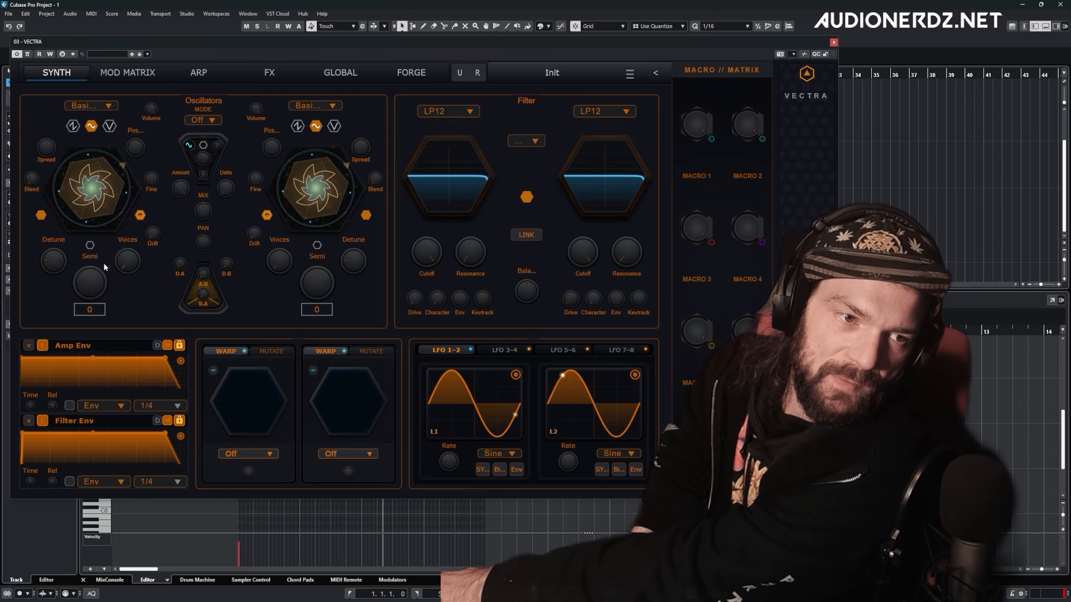
pyautogui.moveTo(95, 279)
pyautogui.mouseDown()
pyautogui.moveTo(85, 296)
pyautogui.moveTo(88, 285)
pyautogui.mouseUp()
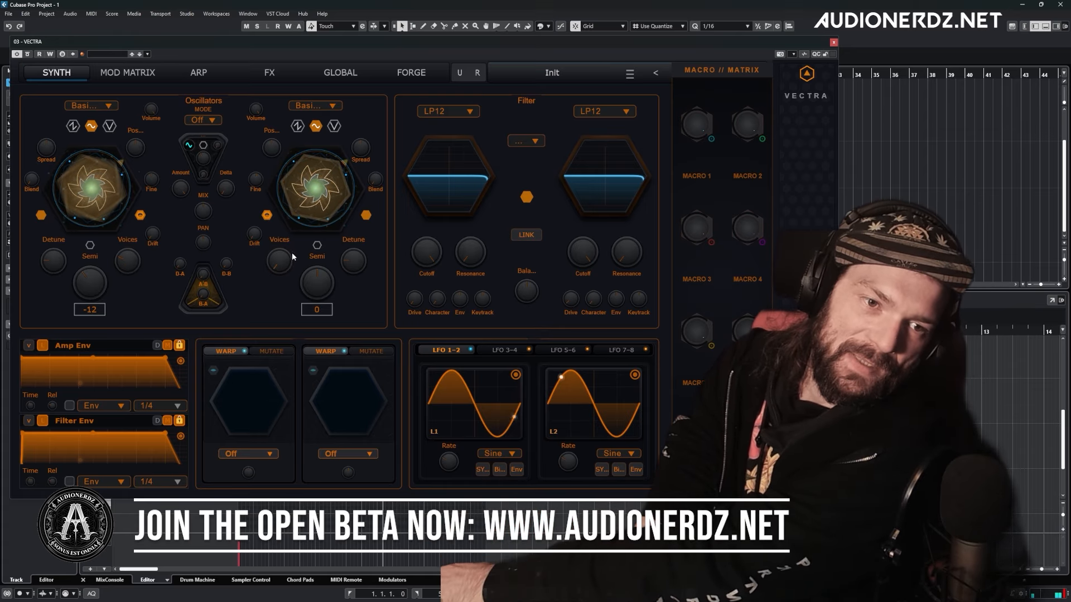
pyautogui.moveTo(278, 264); pyautogui.dragTo(271, 249)
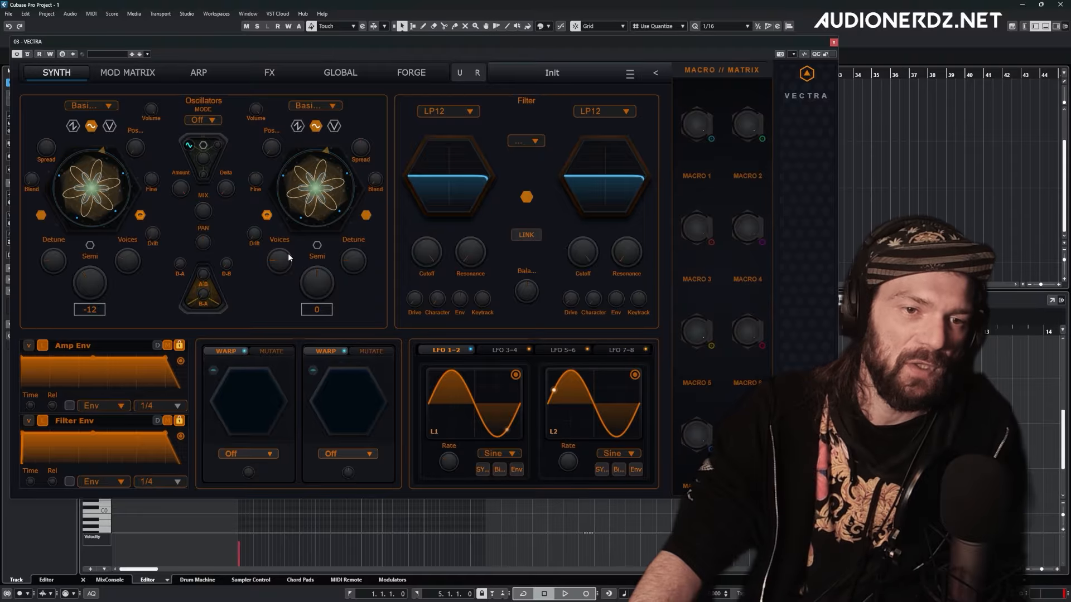
# Look through the second oscillator's visualization and unison mode options
pyautogui.rightClick(315, 200)
pyautogui.moveTo(345, 289)
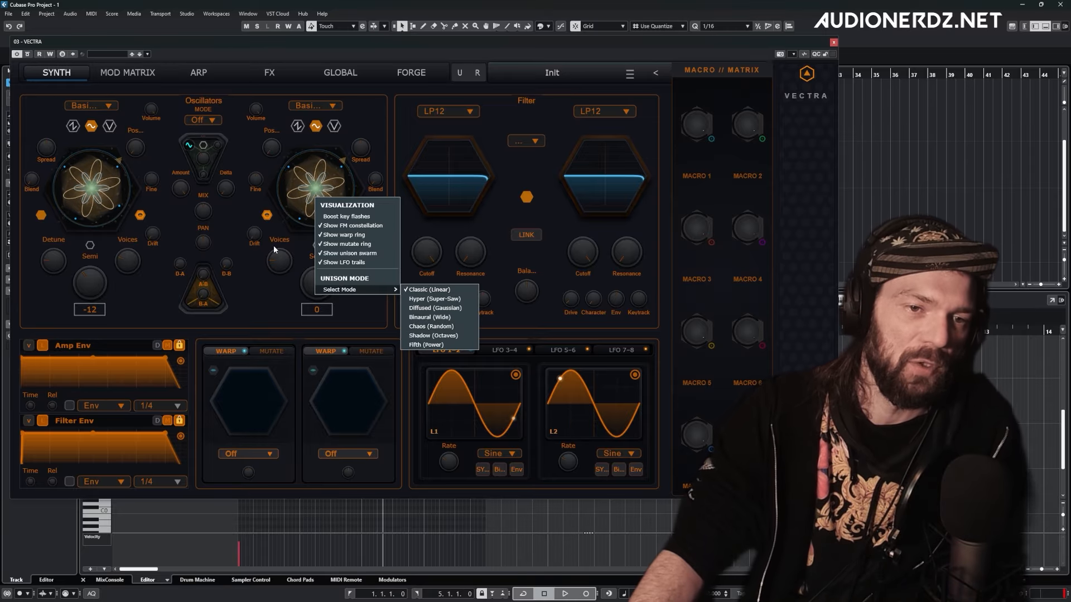
pyautogui.click(234, 212)
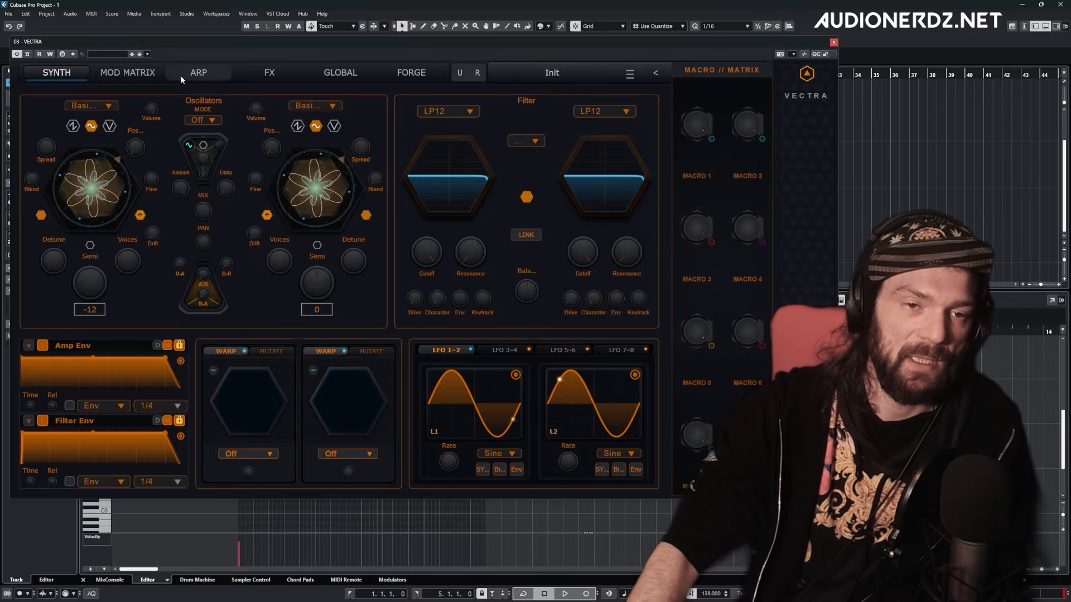
# Set the mode between the two oscillators to Soft and try out the Delta Ratio switch
pyautogui.click(204, 118)
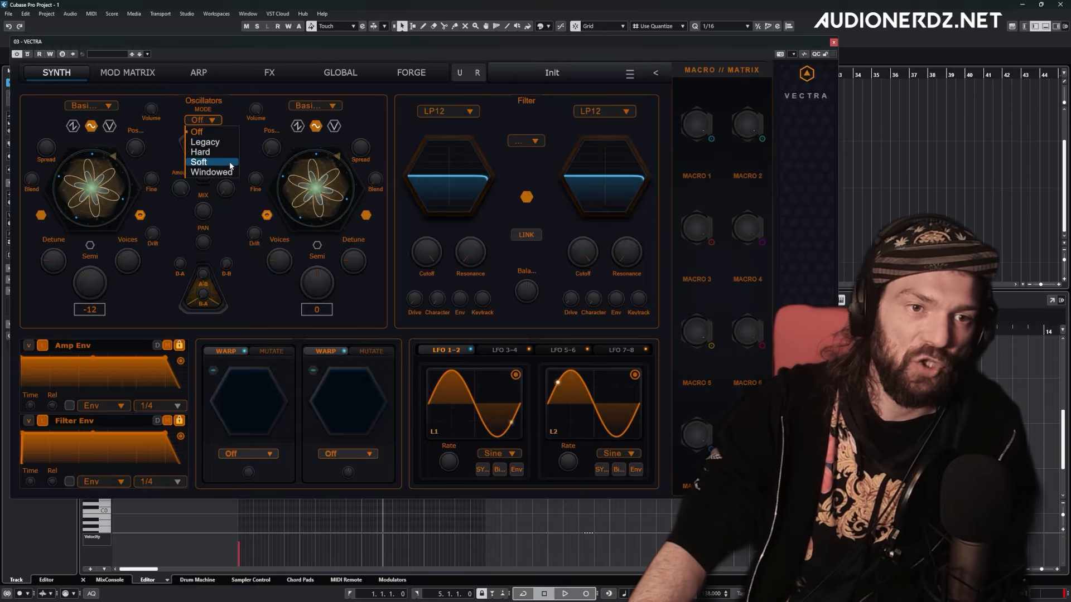
pyautogui.click(205, 134)
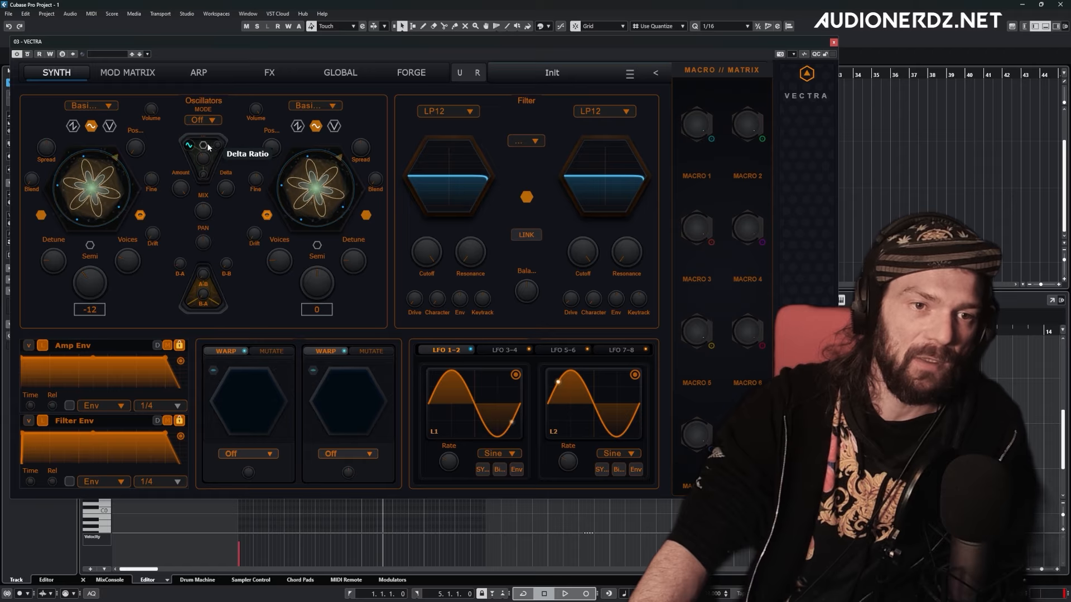
pyautogui.click(206, 146)
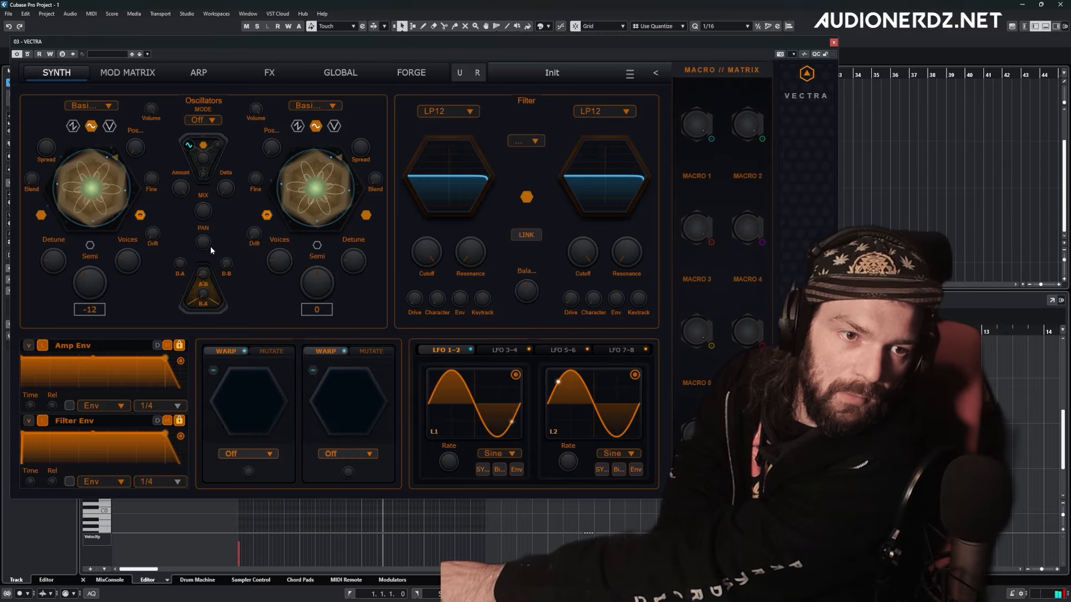
pyautogui.click(203, 120)
pyautogui.click(210, 160)
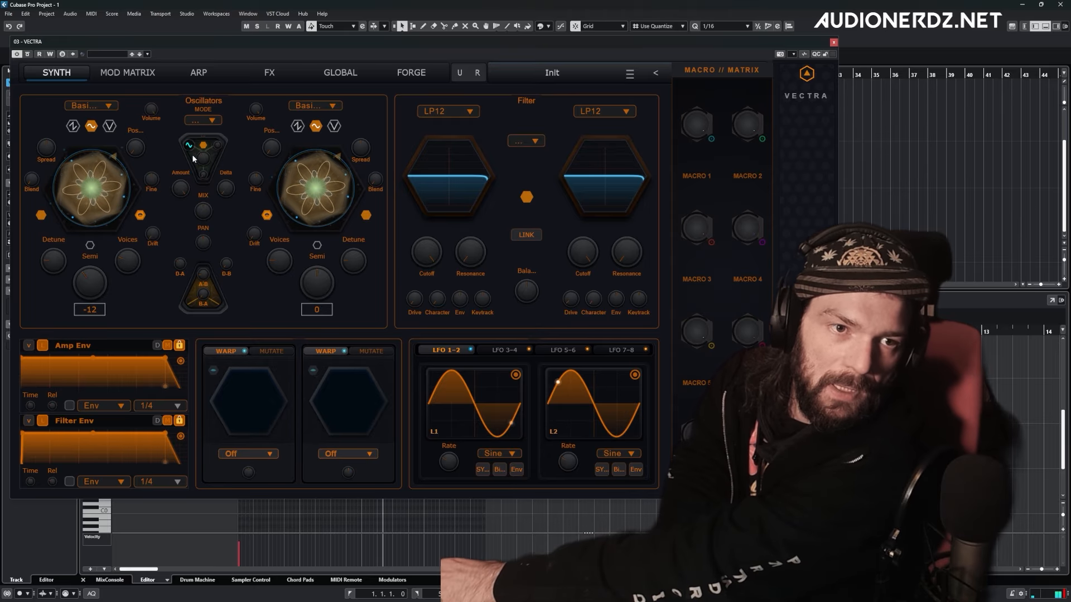
pyautogui.click(203, 119)
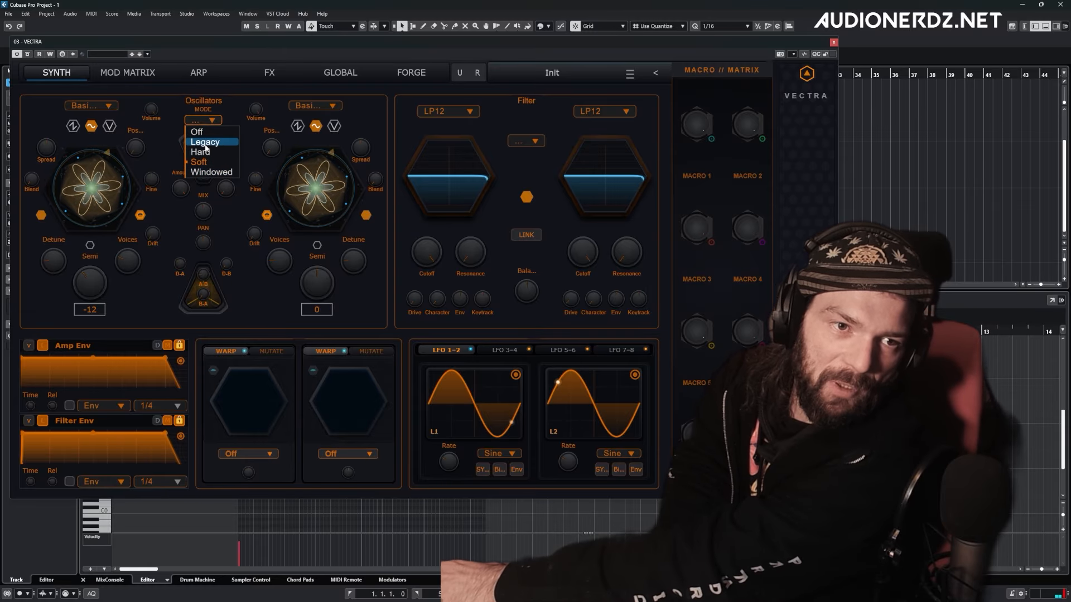
pyautogui.click(199, 168)
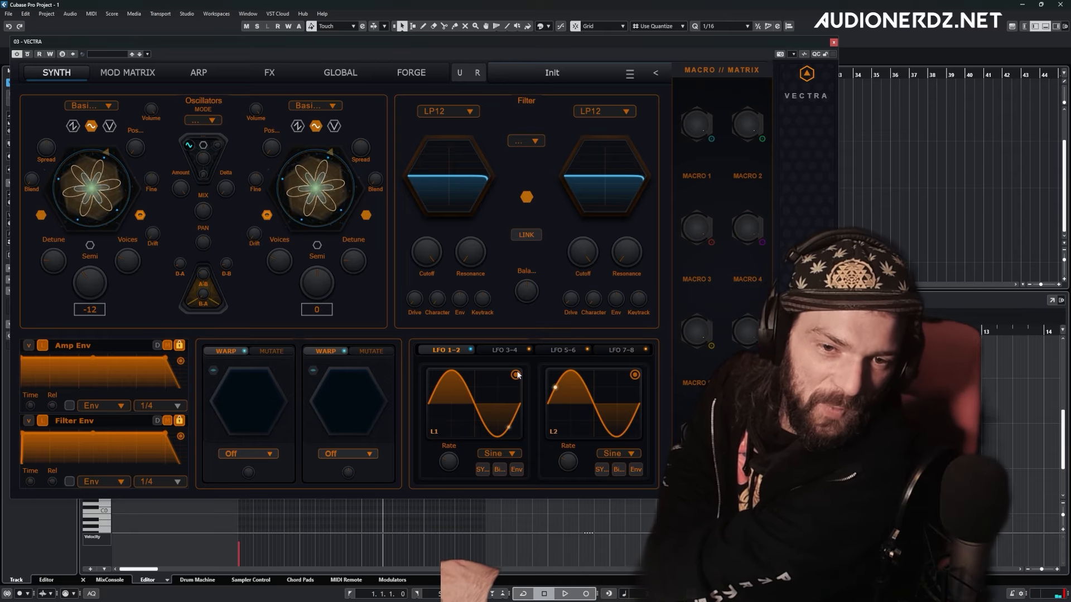
pyautogui.click(216, 146)
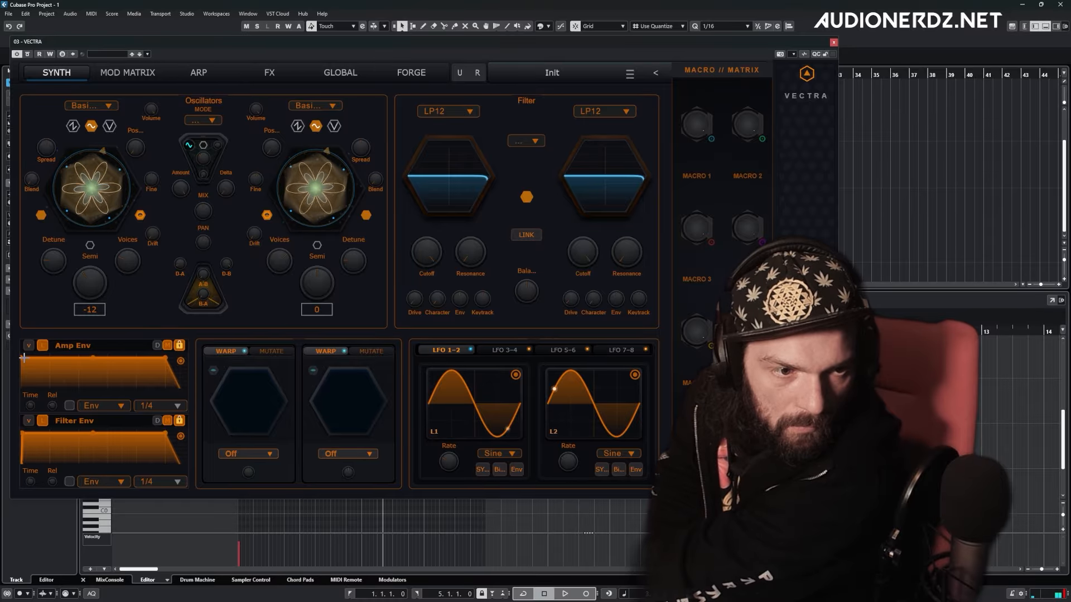
# Shape the Amp Env with a short attack and a long release, and sweep the first filter's cutoff
pyautogui.moveTo(41, 359); pyautogui.dragTo(29, 389)
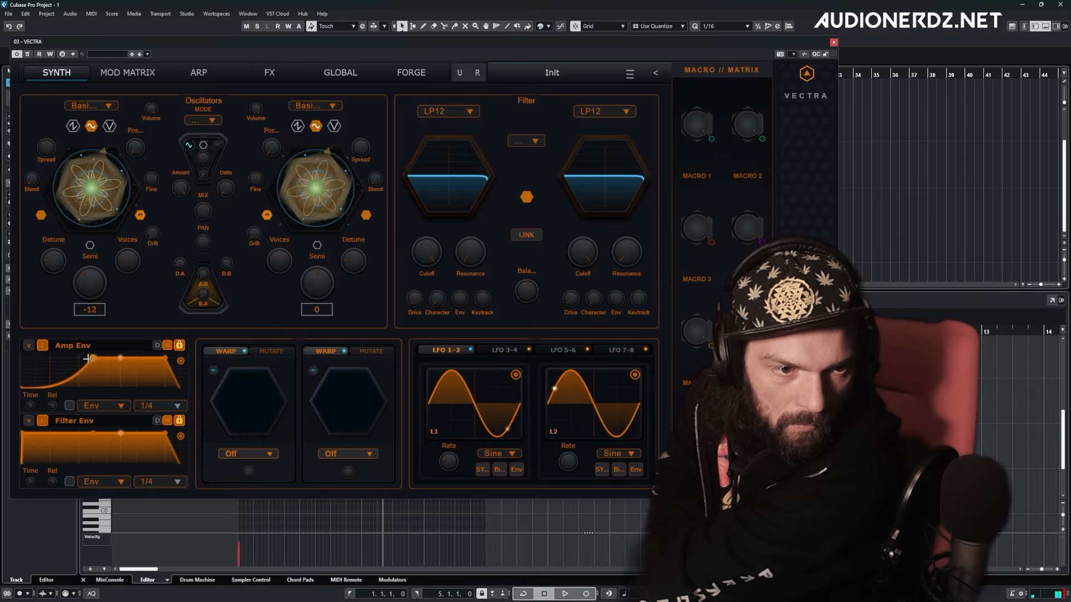
pyautogui.moveTo(93, 361); pyautogui.dragTo(29, 358)
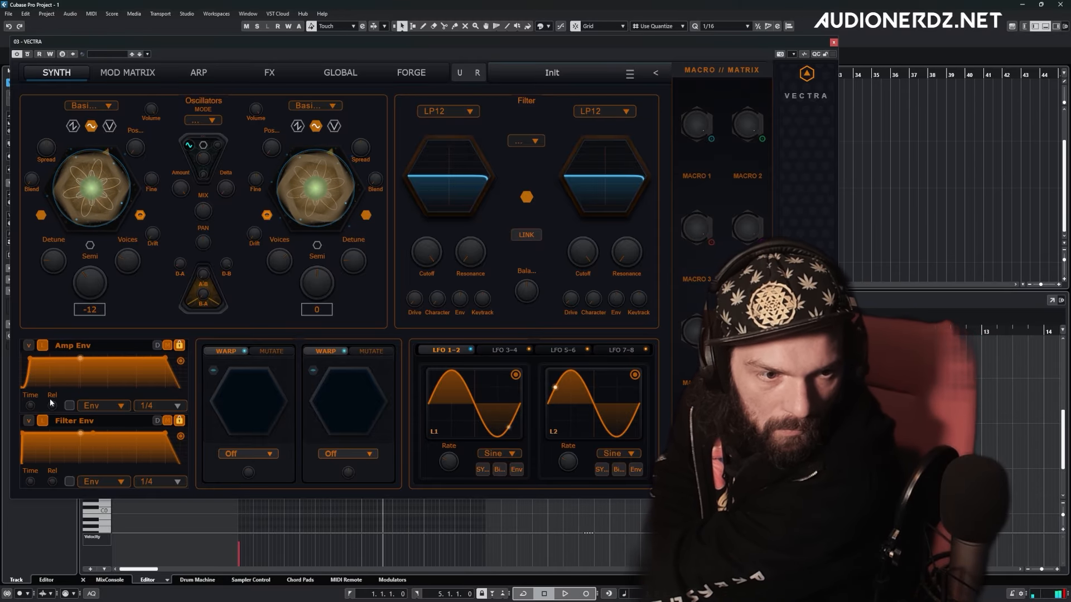
pyautogui.moveTo(132, 358); pyautogui.dragTo(92, 358)
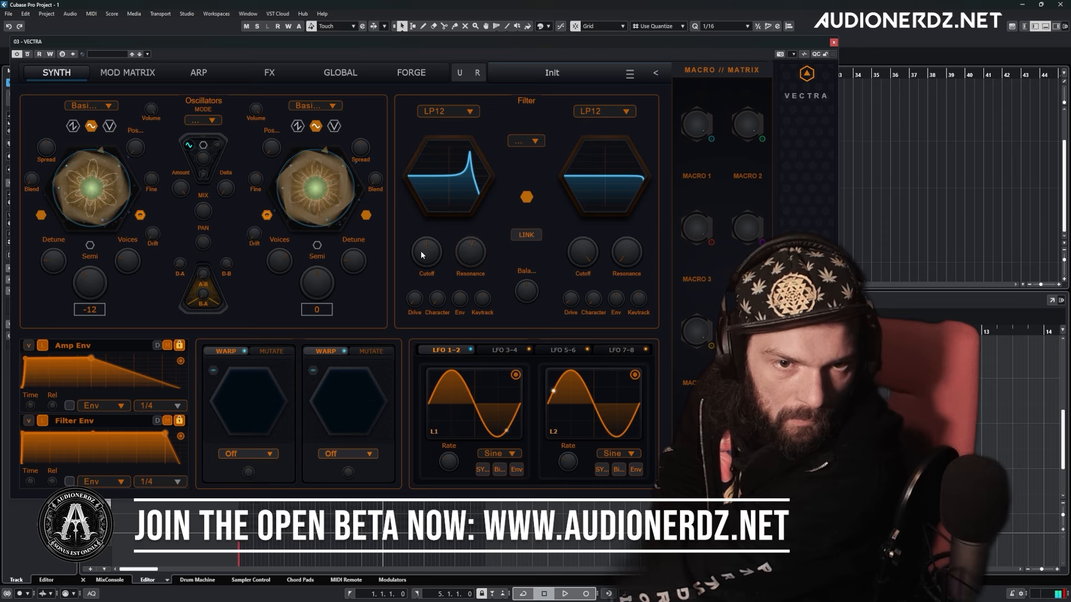
pyautogui.moveTo(420, 281); pyautogui.dragTo(258, 266)
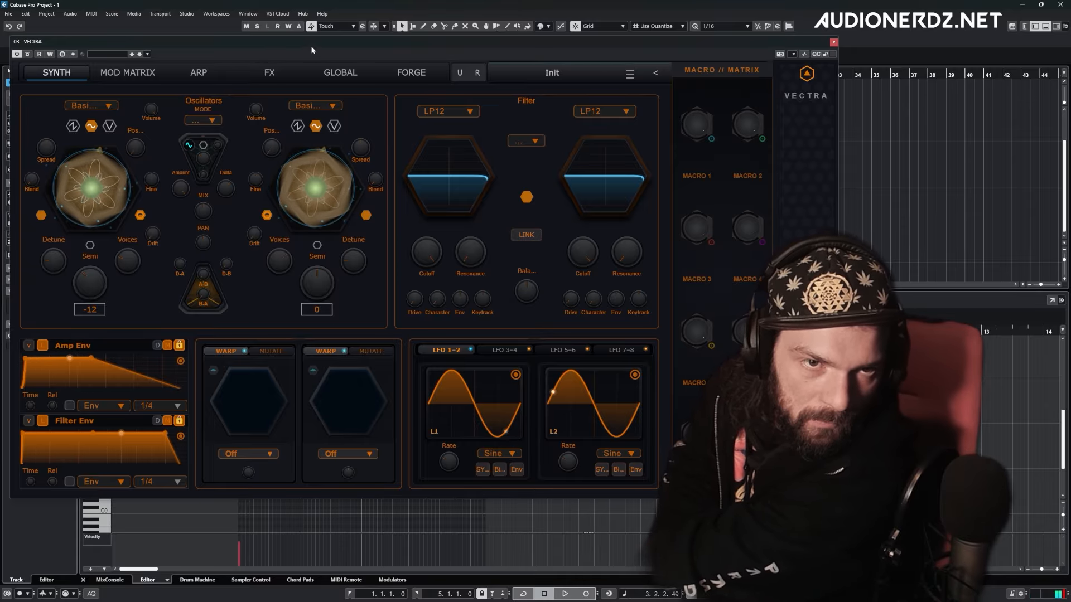
# Open the Reverb effect in its enlarged view and set its type to Event Horizon
pyautogui.click(262, 73)
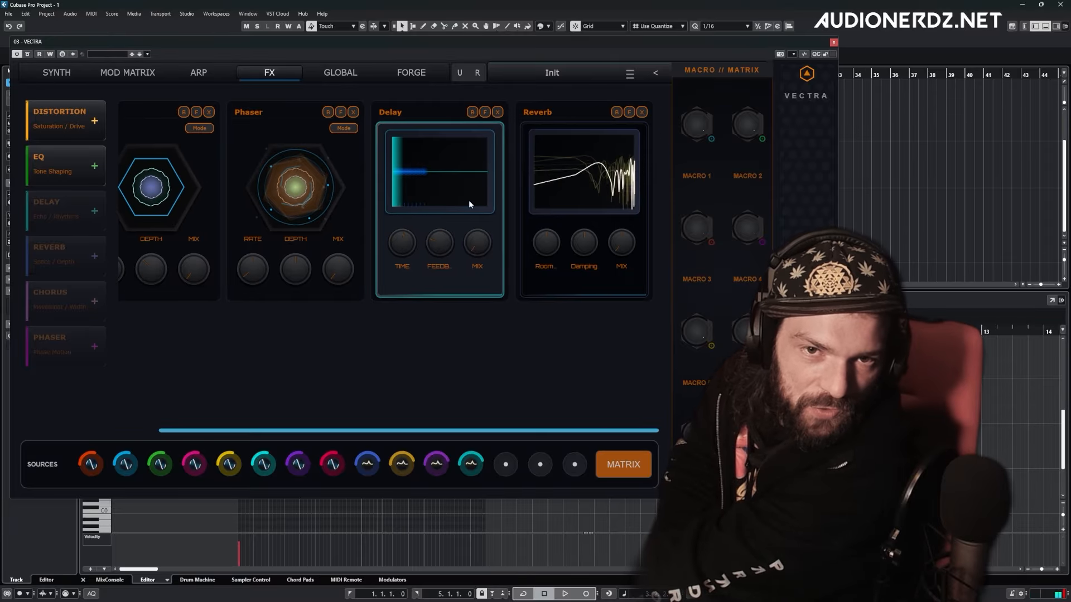
pyautogui.click(632, 113)
pyautogui.click(527, 124)
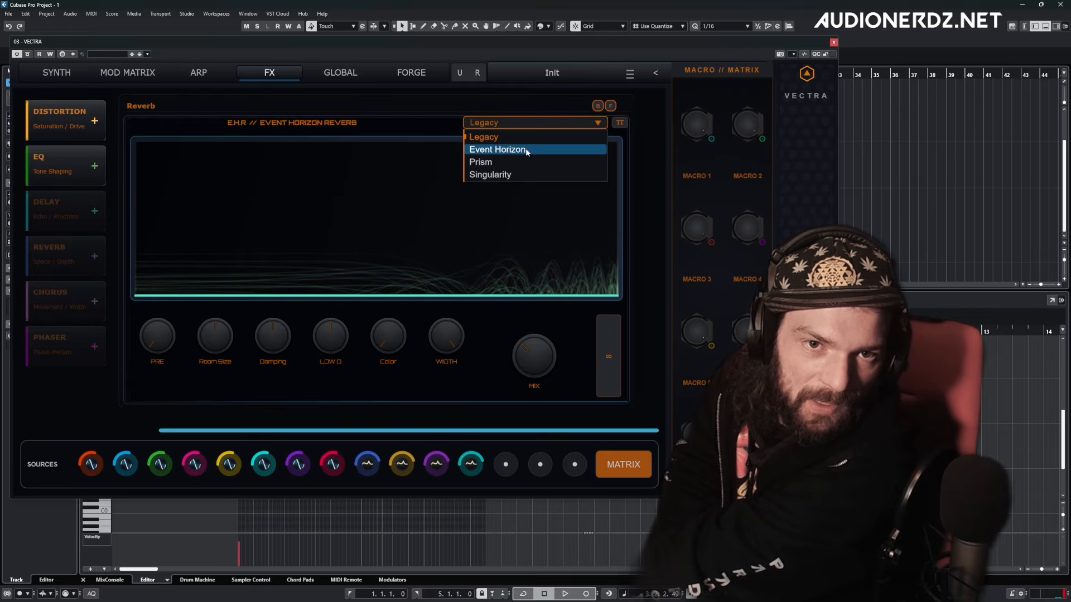
pyautogui.click(525, 149)
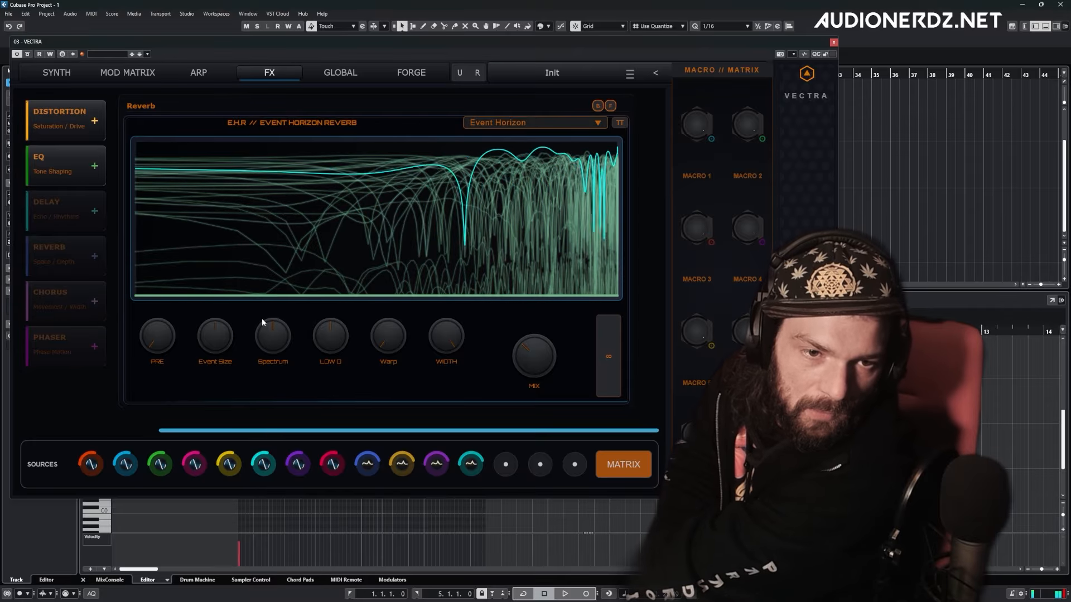
# Lower the reverb's Spectrum, raise Warp slightly and modulate LOW D with the yellow envelope source from a minimum base value
pyautogui.moveTo(317, 332); pyautogui.dragTo(324, 373)
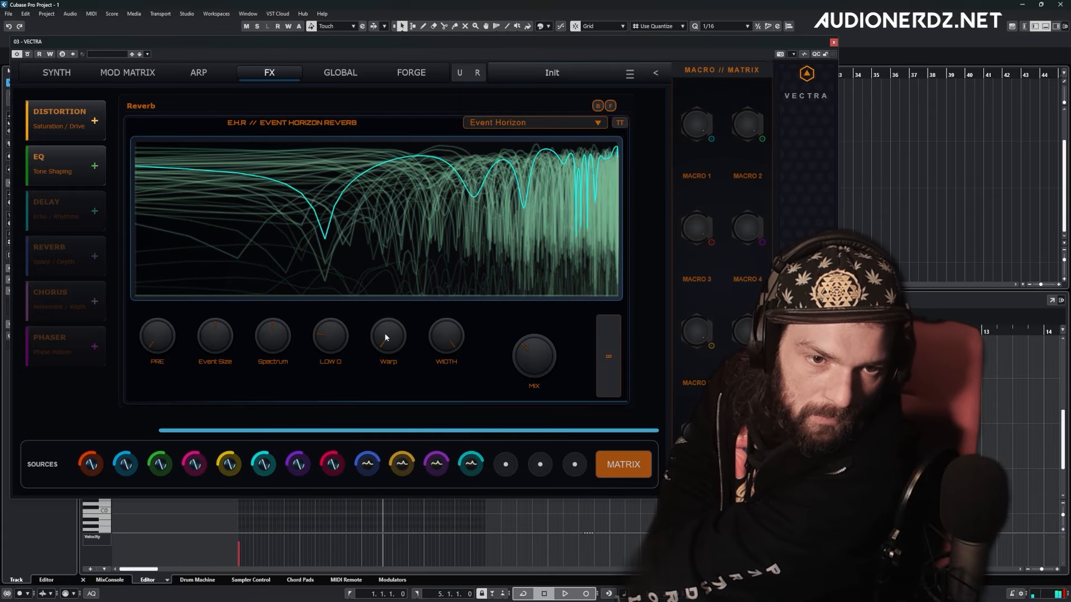
pyautogui.moveTo(384, 333); pyautogui.dragTo(407, 323)
pyautogui.moveTo(273, 334); pyautogui.dragTo(272, 387)
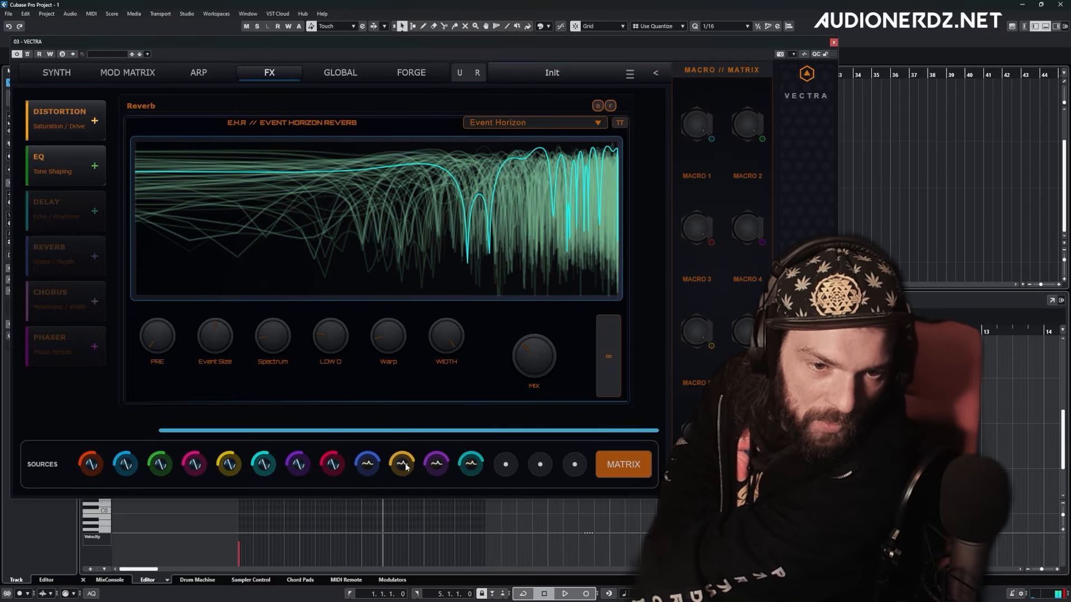
pyautogui.moveTo(385, 466); pyautogui.dragTo(360, 254)
pyautogui.moveTo(332, 301); pyautogui.dragTo(330, 368)
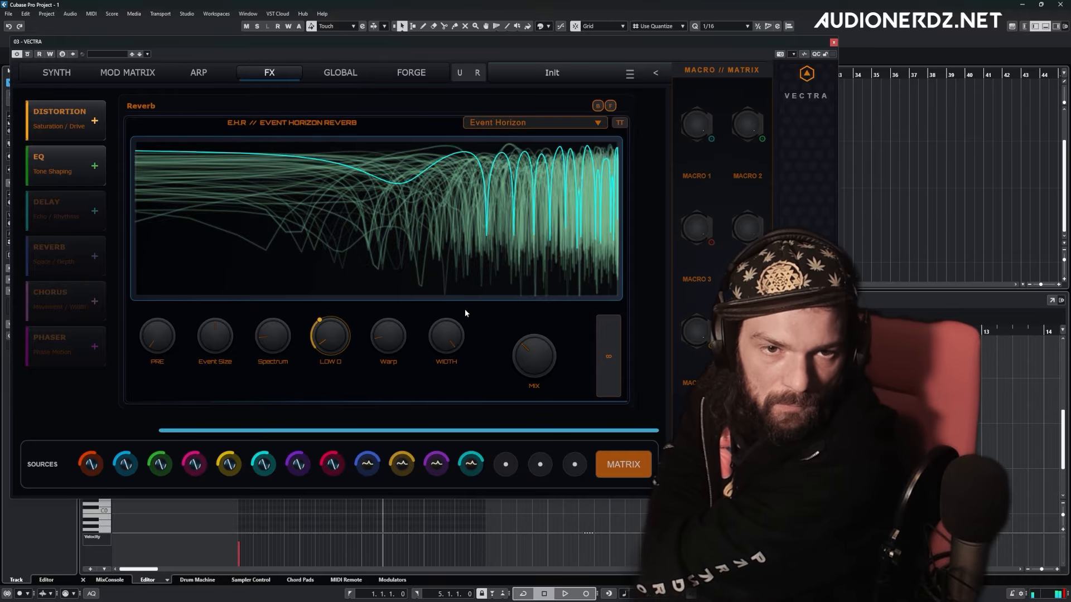
# Assign Macro 1 to the reverb's Mix, lower the Mix base value and adjust Macro 1
pyautogui.moveTo(711, 138); pyautogui.dragTo(514, 353)
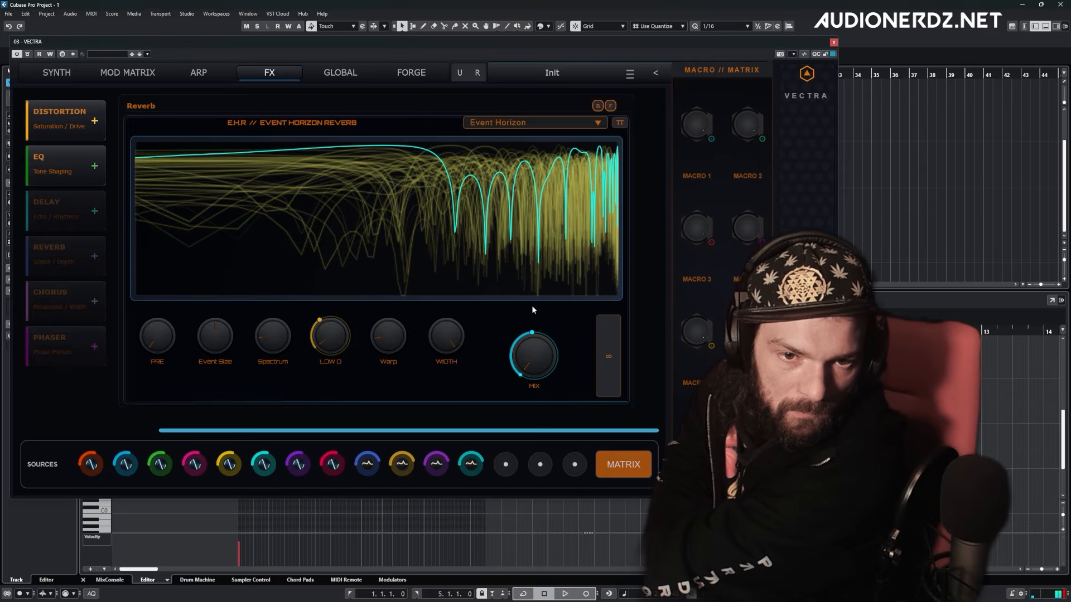
pyautogui.moveTo(533, 333); pyautogui.dragTo(530, 367)
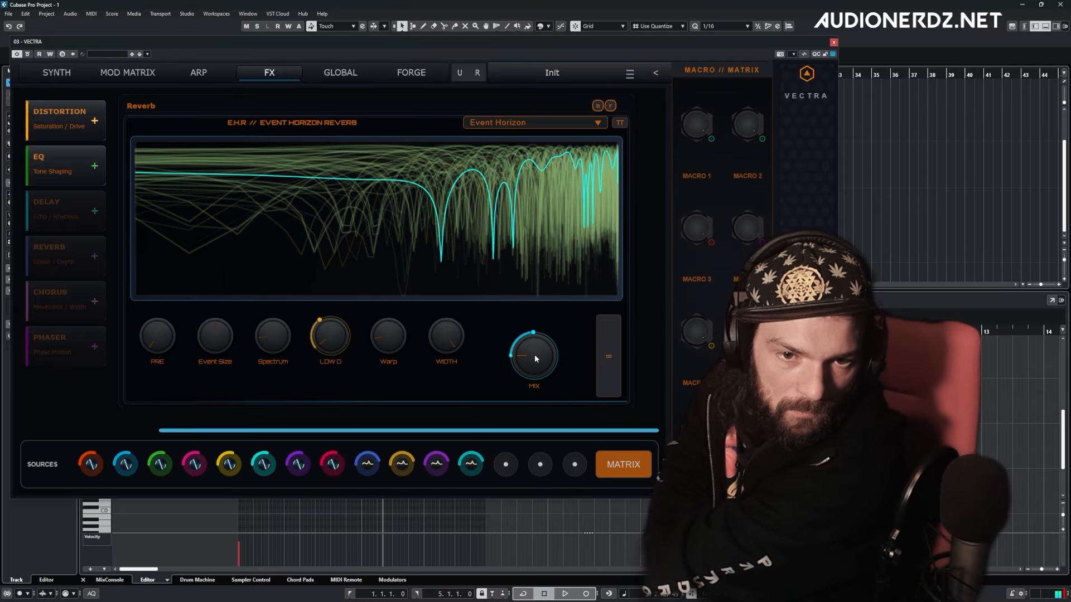
pyautogui.moveTo(700, 128); pyautogui.dragTo(748, 45)
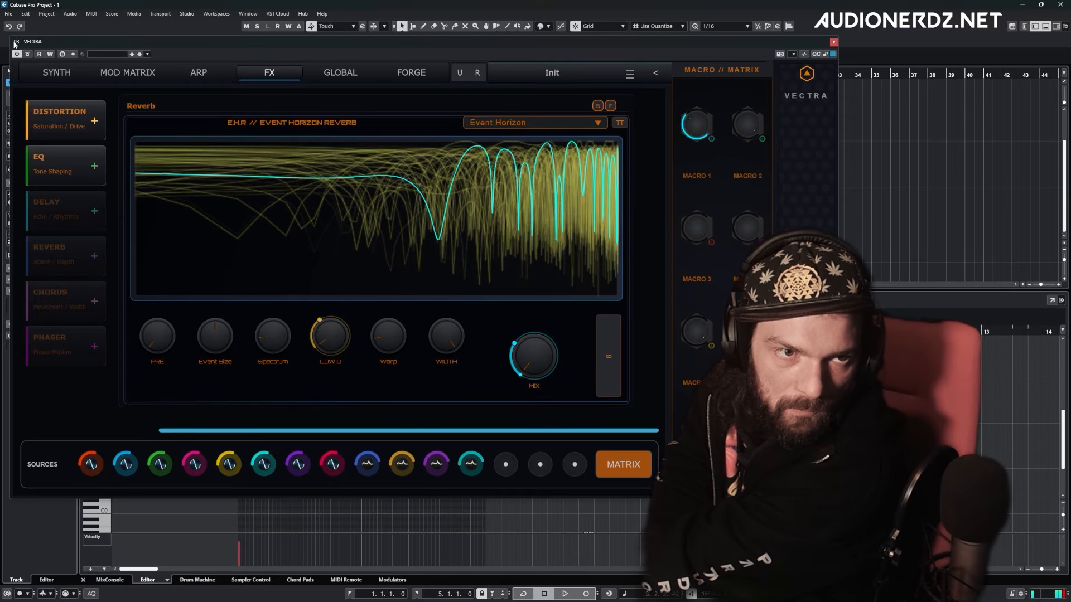
# Reset the first oscillator's Semi to 0 and set the second oscillator's Semi to 12
pyautogui.click(55, 73)
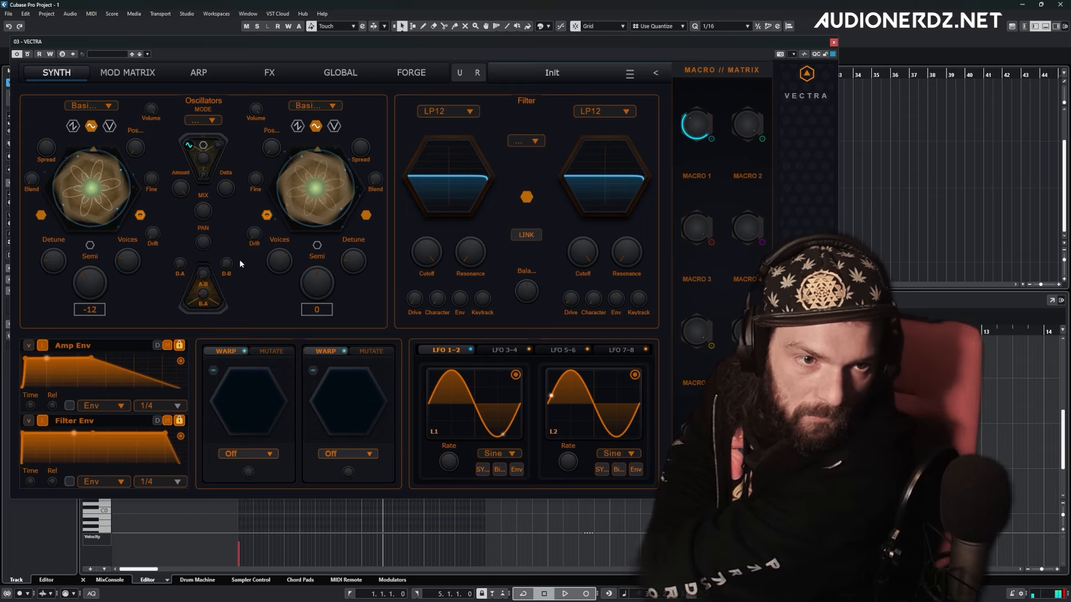
pyautogui.doubleClick(95, 277)
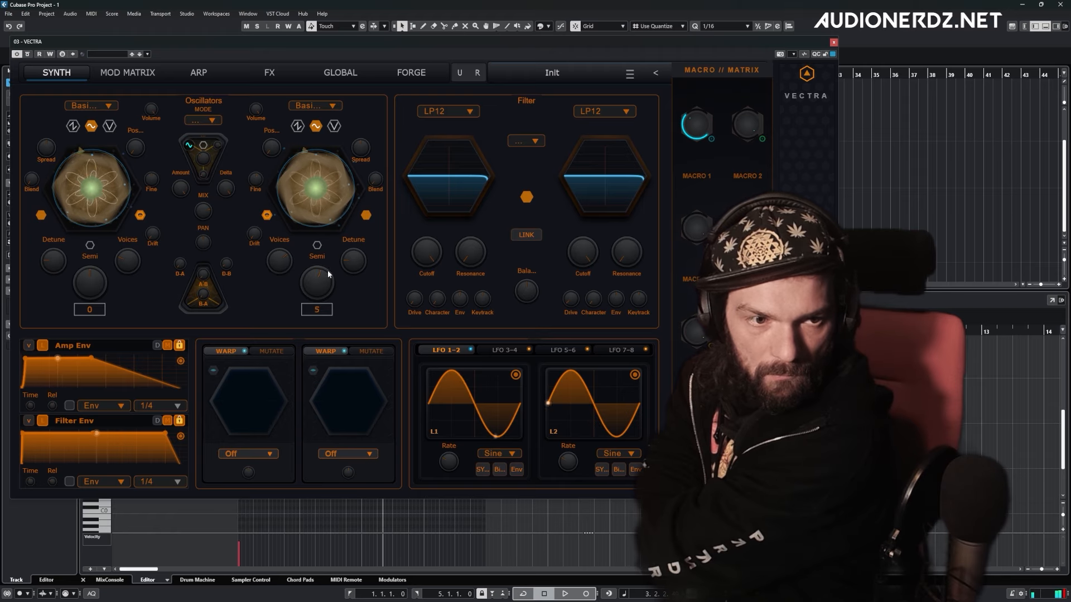
pyautogui.moveTo(329, 275); pyautogui.dragTo(305, 290)
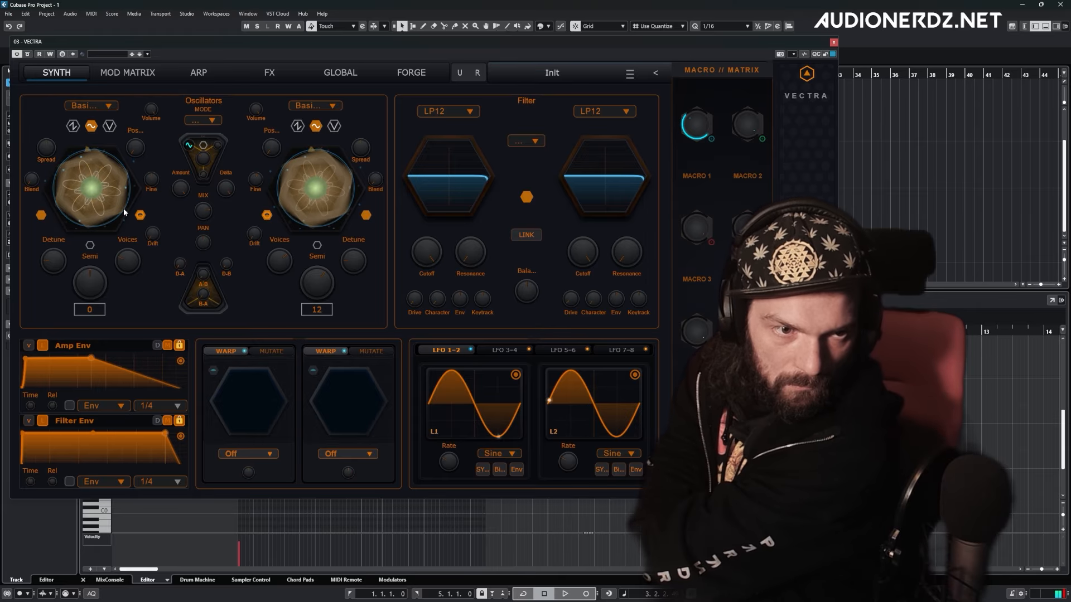
# Try the Saw and V-shaped oscillator types on the first oscillator and return to the sine-icon type
pyautogui.click(72, 127)
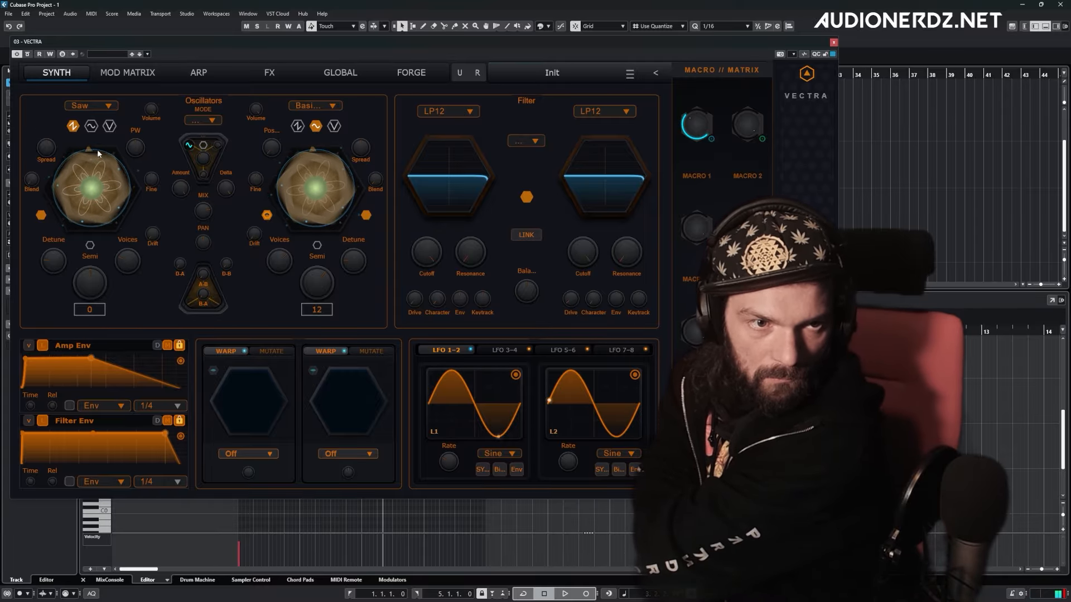
pyautogui.click(93, 127)
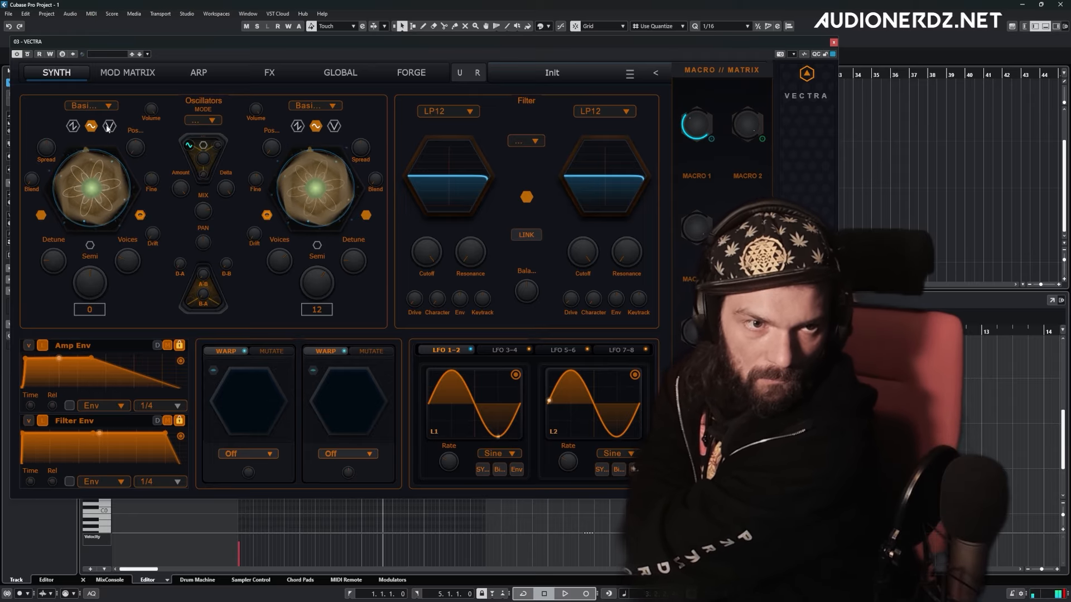
pyautogui.click(109, 126)
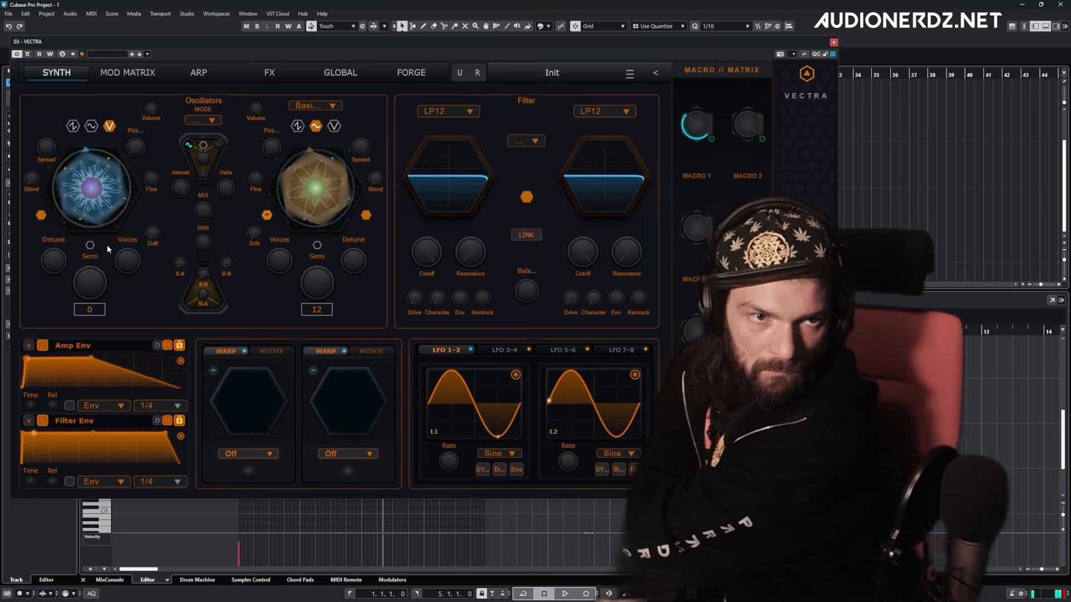
pyautogui.click(91, 128)
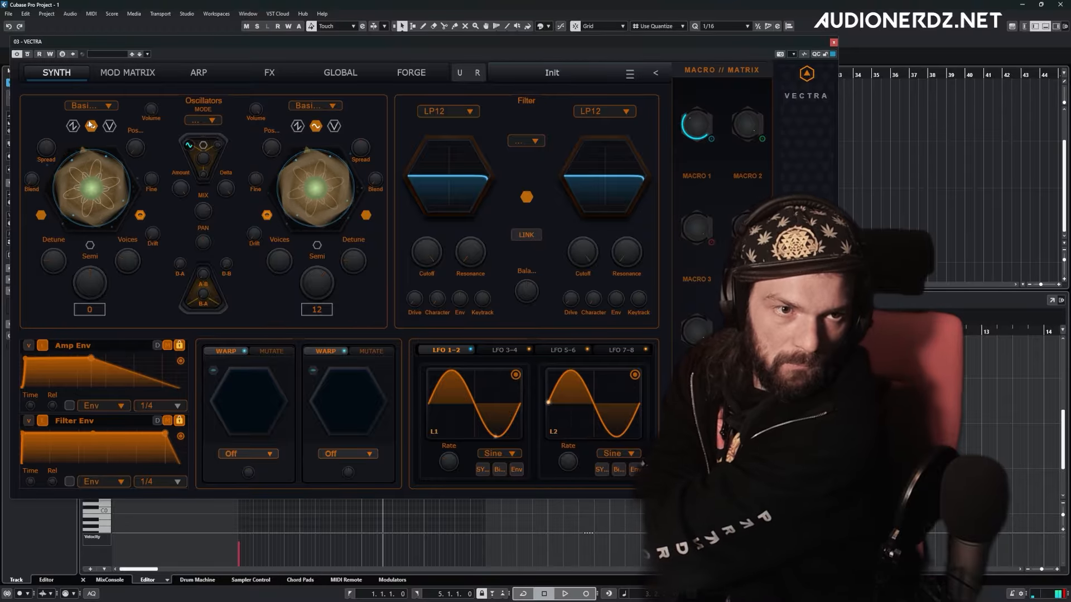
# Close the enlarged Reverb view to look over the effects rack, and return to the synth page
pyautogui.click(273, 73)
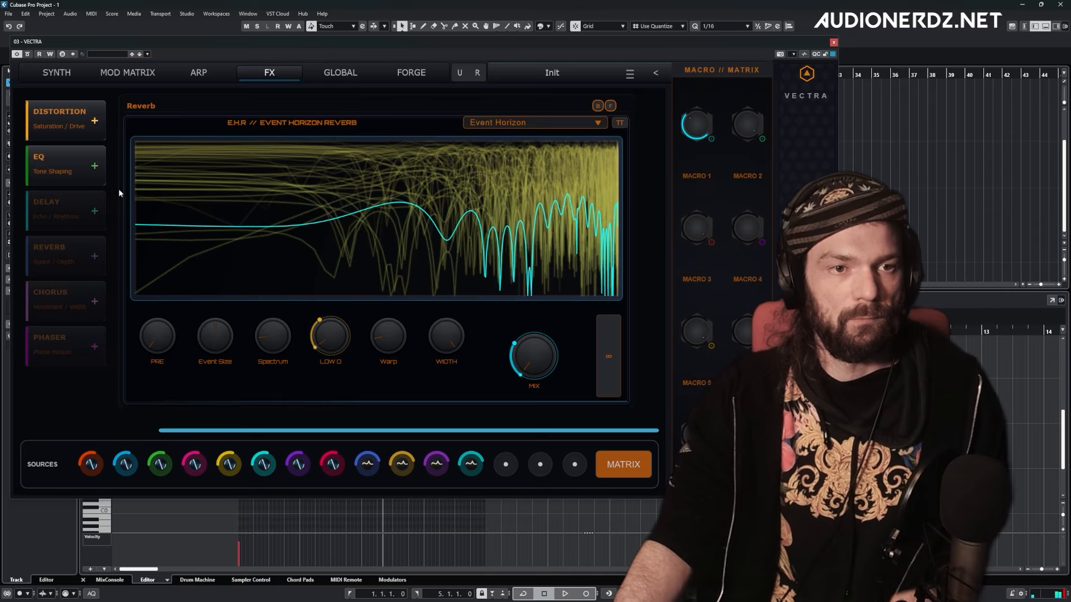
pyautogui.click(610, 105)
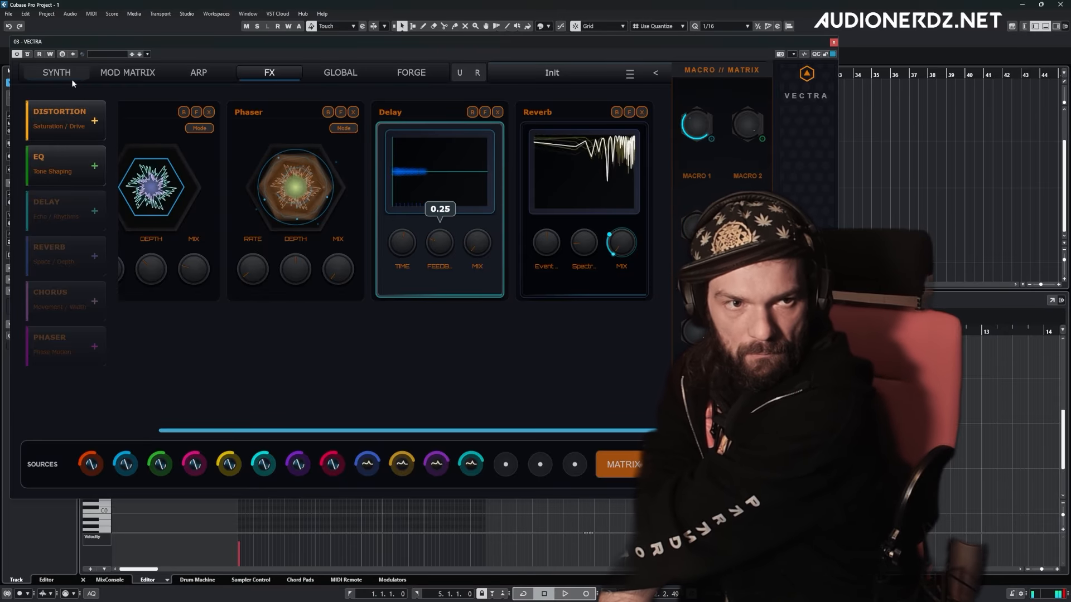
pyautogui.click(56, 72)
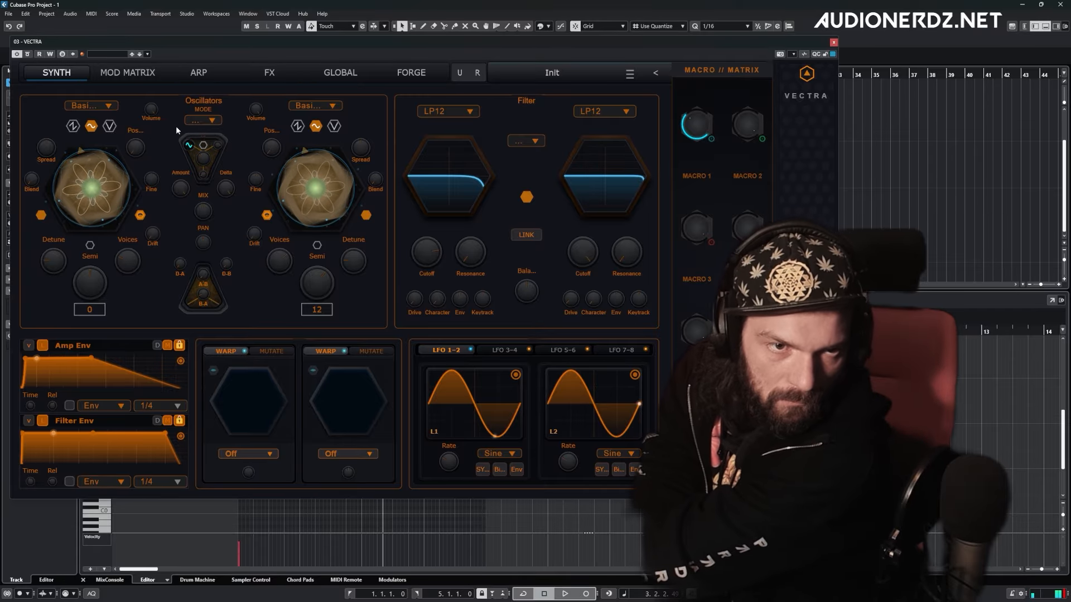
# Set the second oscillator's unison mode to Binaural (Wide) and choose a different unison mode for the first oscillator
pyautogui.rightClick(320, 164)
pyautogui.moveTo(366, 253)
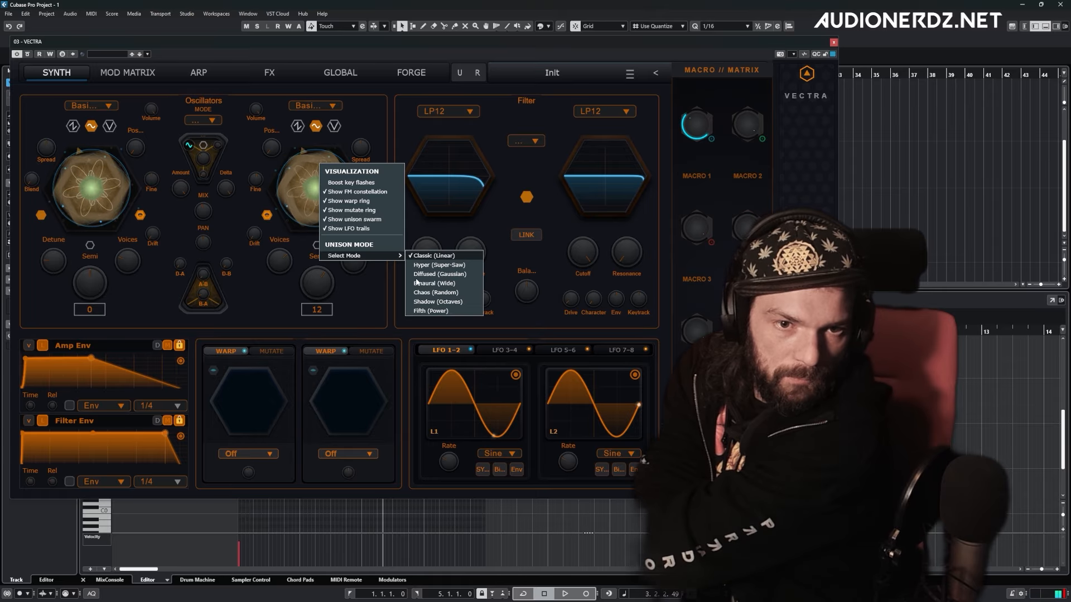
pyautogui.click(416, 283)
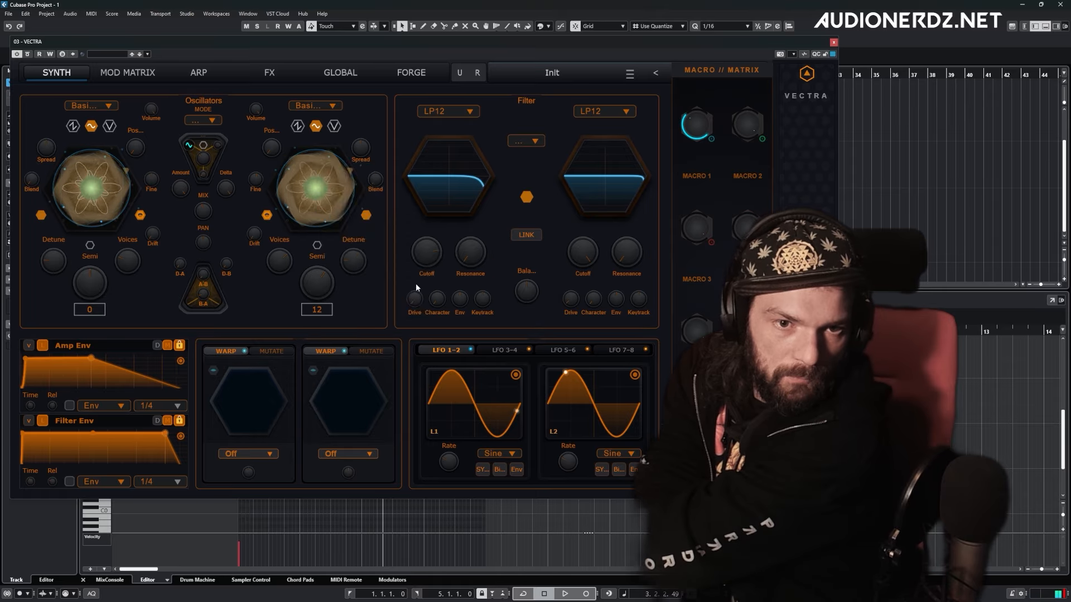
pyautogui.rightClick(82, 185)
pyautogui.moveTo(106, 277)
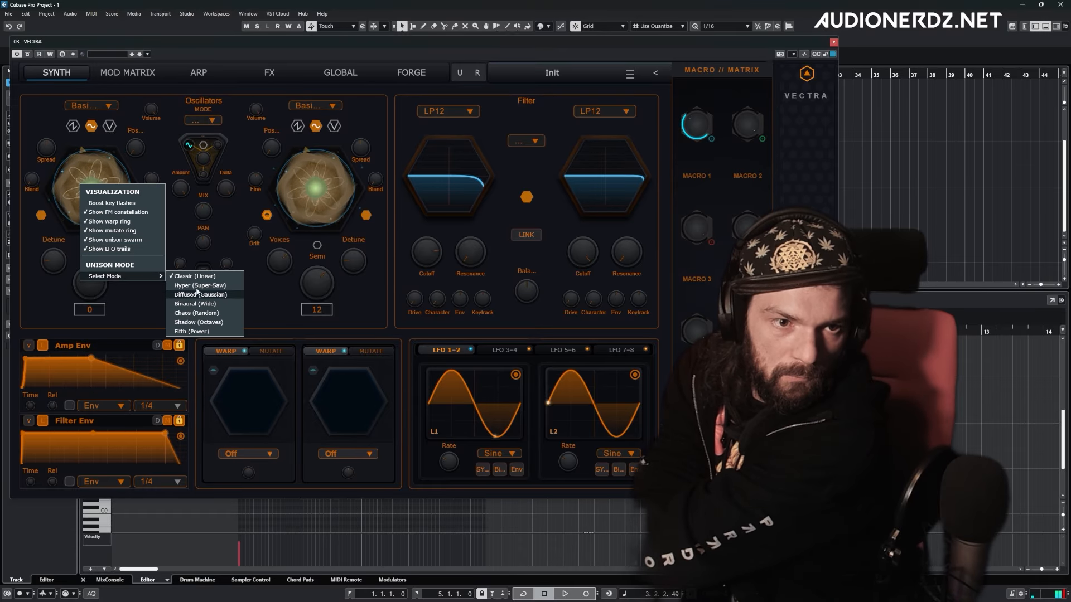
pyautogui.click(201, 290)
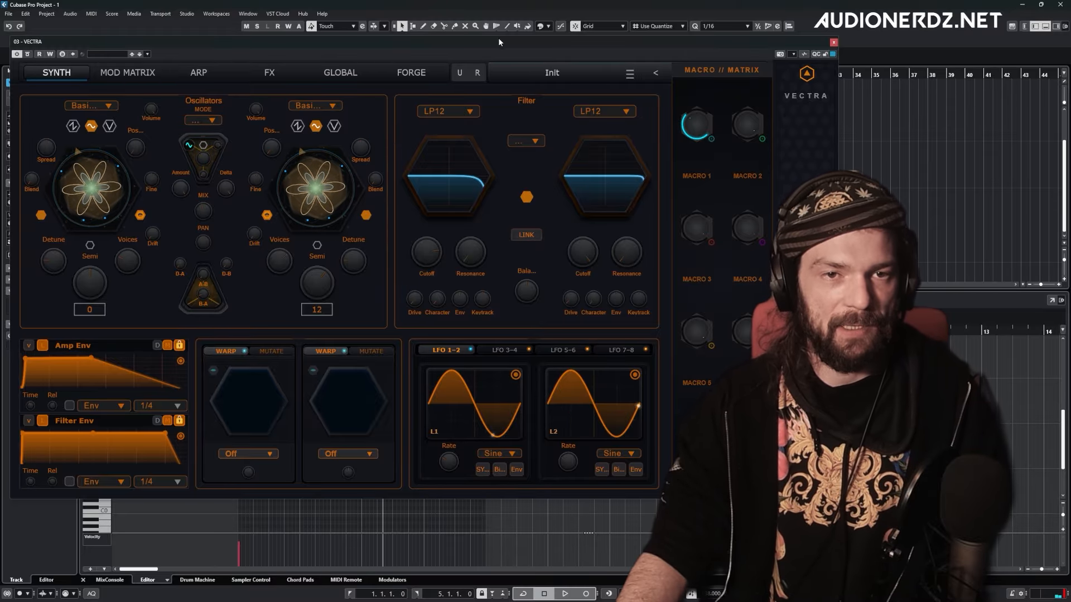
# Look over the effects rack, return to the synth page and check the oscillators' Mode options
pyautogui.click(286, 76)
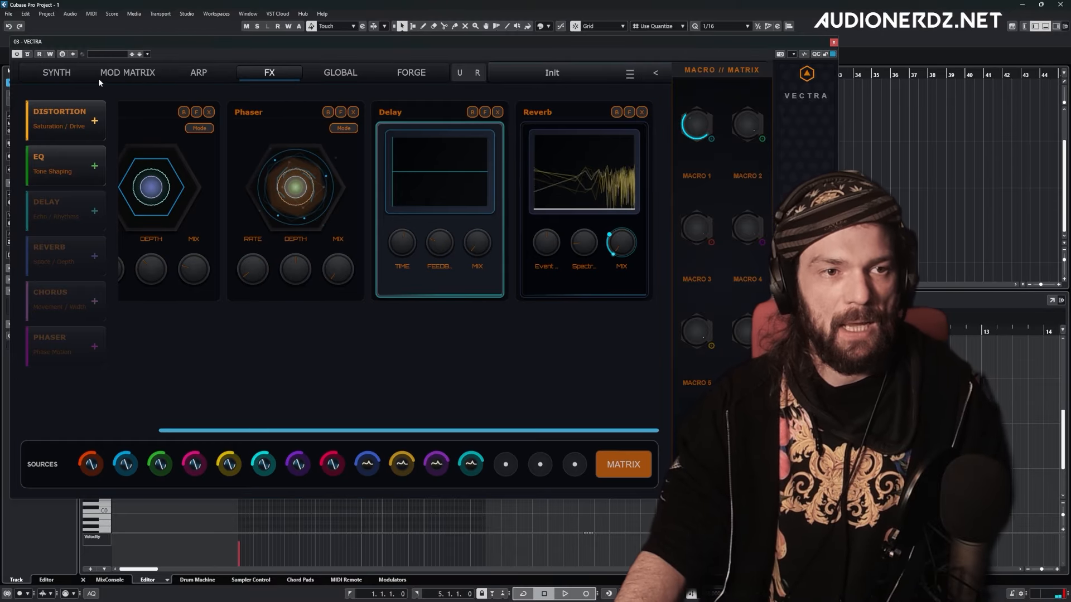
pyautogui.click(45, 73)
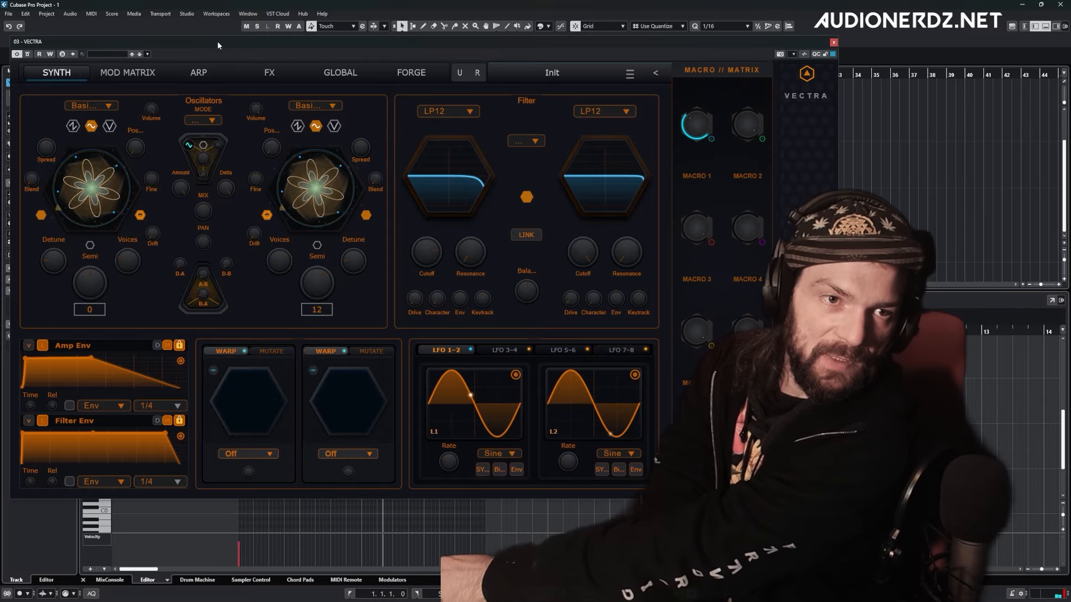
pyautogui.click(203, 120)
pyautogui.click(238, 110)
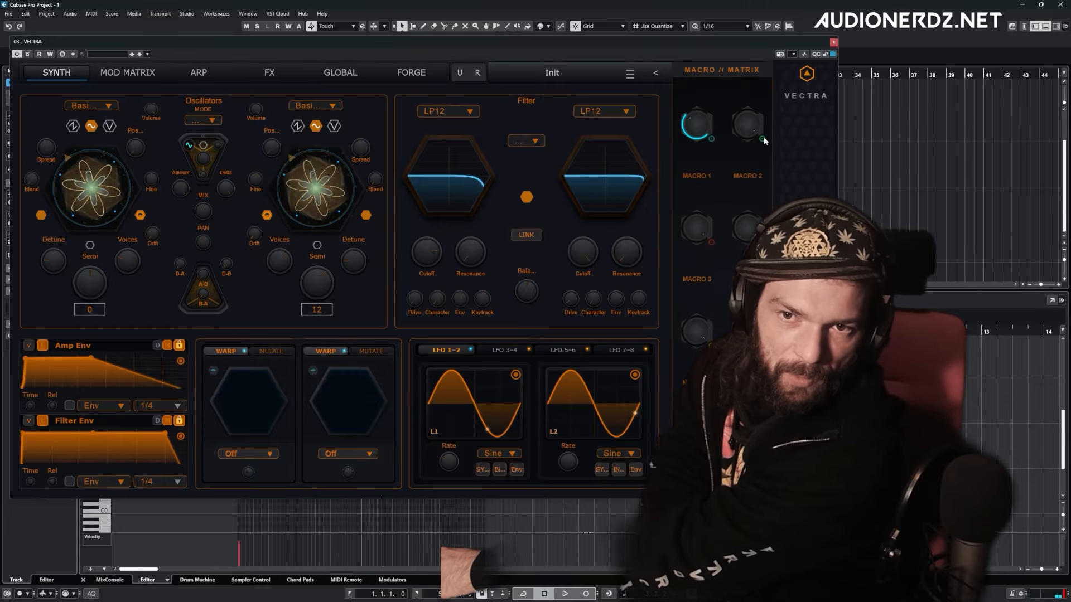
# Assign Macro 2 to the FM B-A amount and reshape the Filter Env into a short curved decay with no sustain
pyautogui.moveTo(763, 139)
pyautogui.mouseDown()
pyautogui.moveTo(317, 289)
pyautogui.moveTo(193, 283)
pyautogui.moveTo(204, 294)
pyautogui.mouseUp()
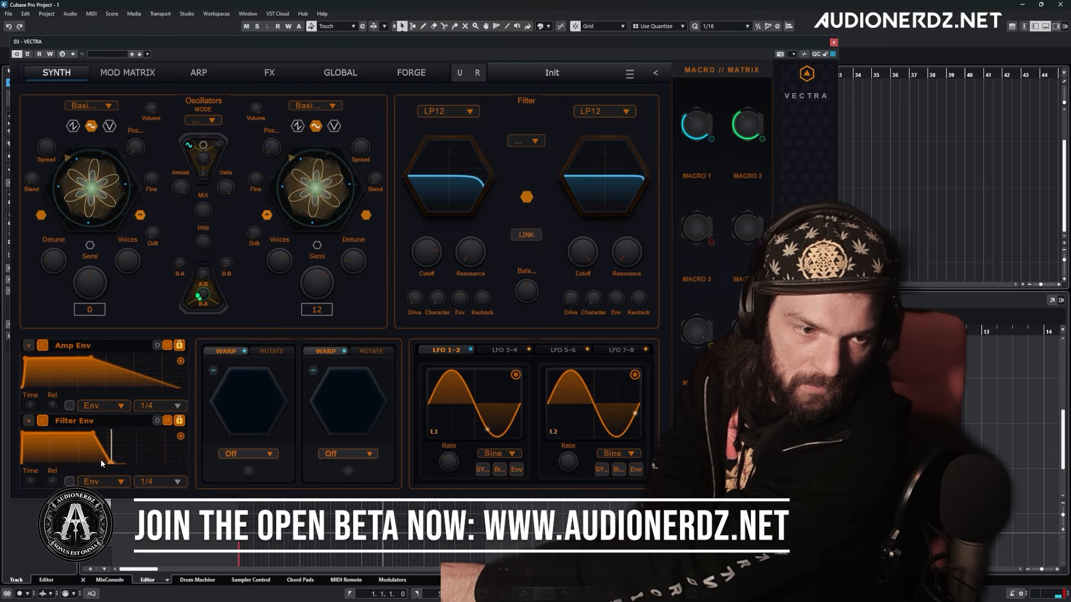
pyautogui.moveTo(131, 433); pyautogui.dragTo(100, 463)
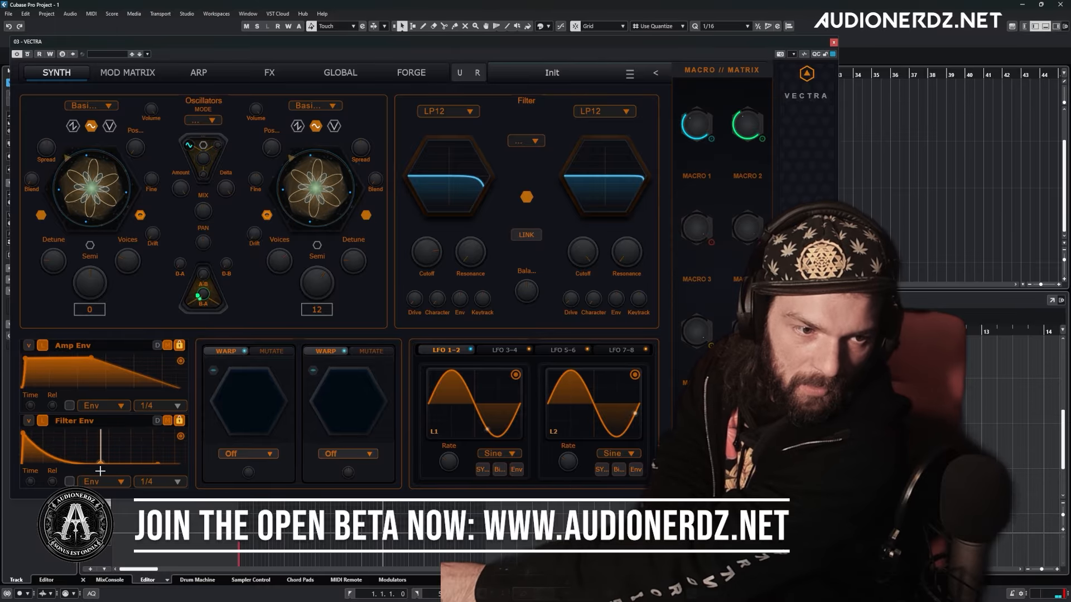
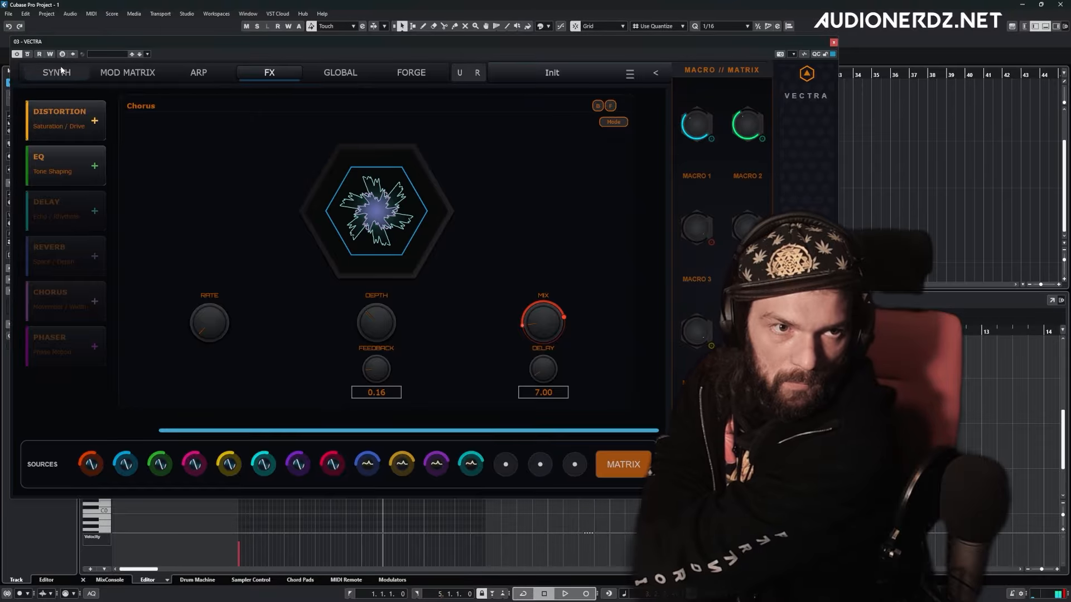
# On the synth page, raise Macro 3 partway, set up the FM D-A modulation from Macro 4 and turn Macro 4 fully down
pyautogui.click(58, 72)
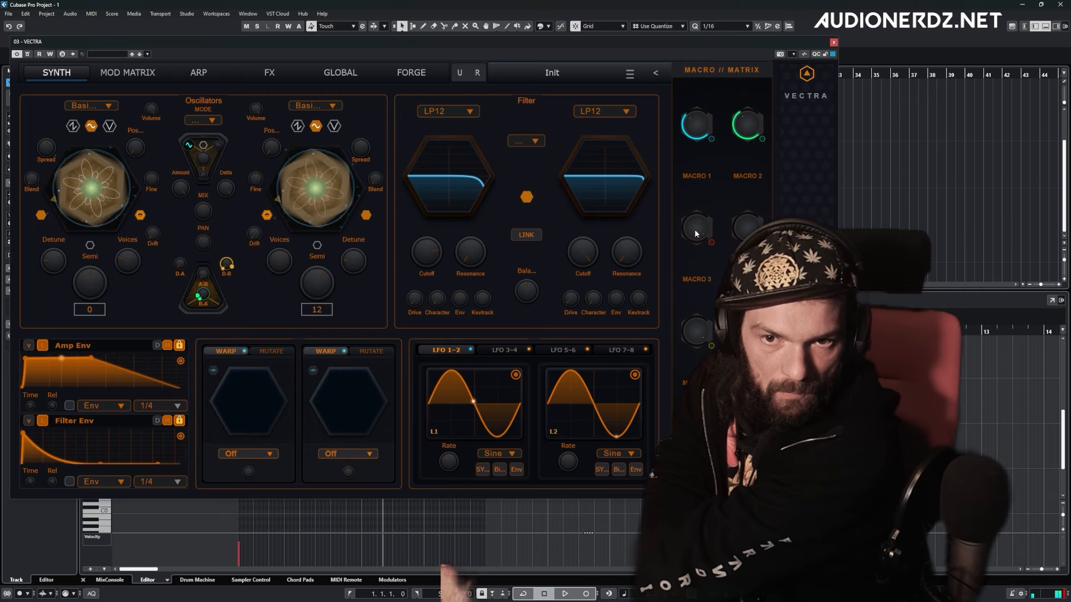
pyautogui.moveTo(695, 230); pyautogui.dragTo(700, 167)
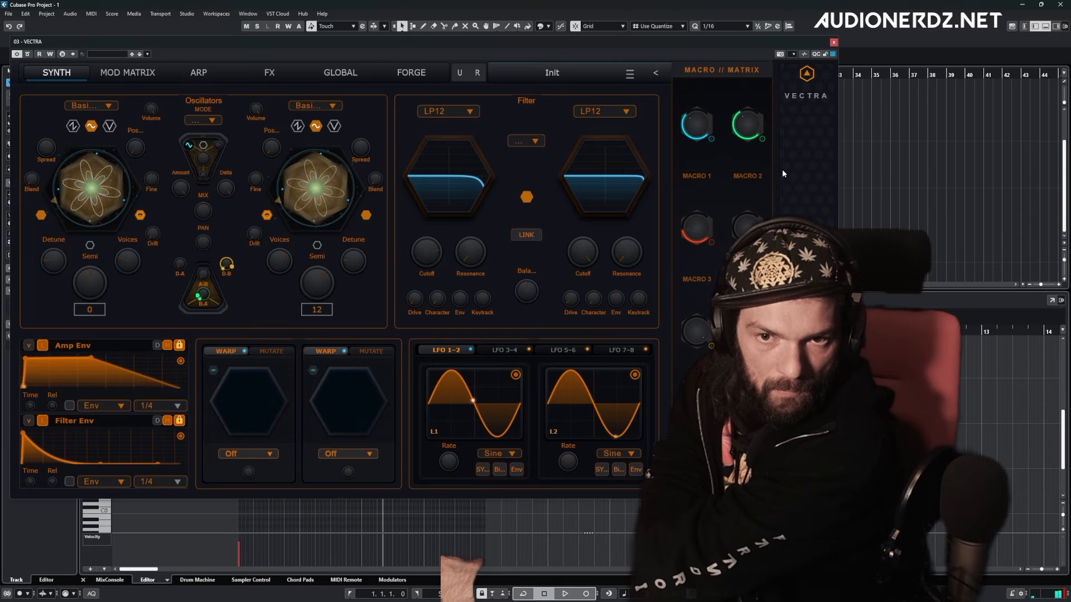
pyautogui.moveTo(697, 229); pyautogui.dragTo(705, 250)
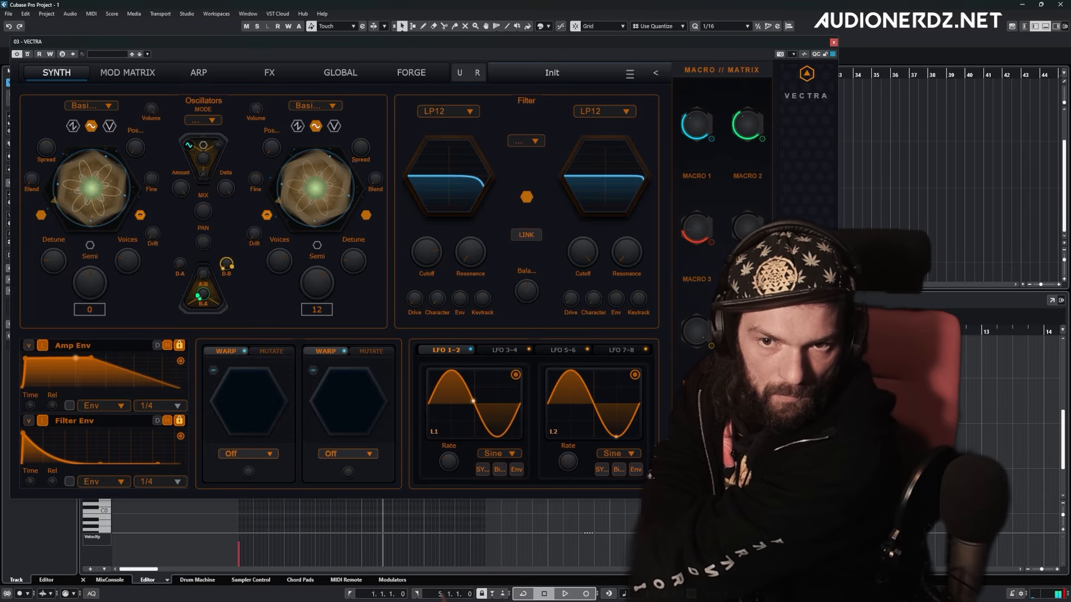
pyautogui.moveTo(179, 276); pyautogui.dragTo(179, 268)
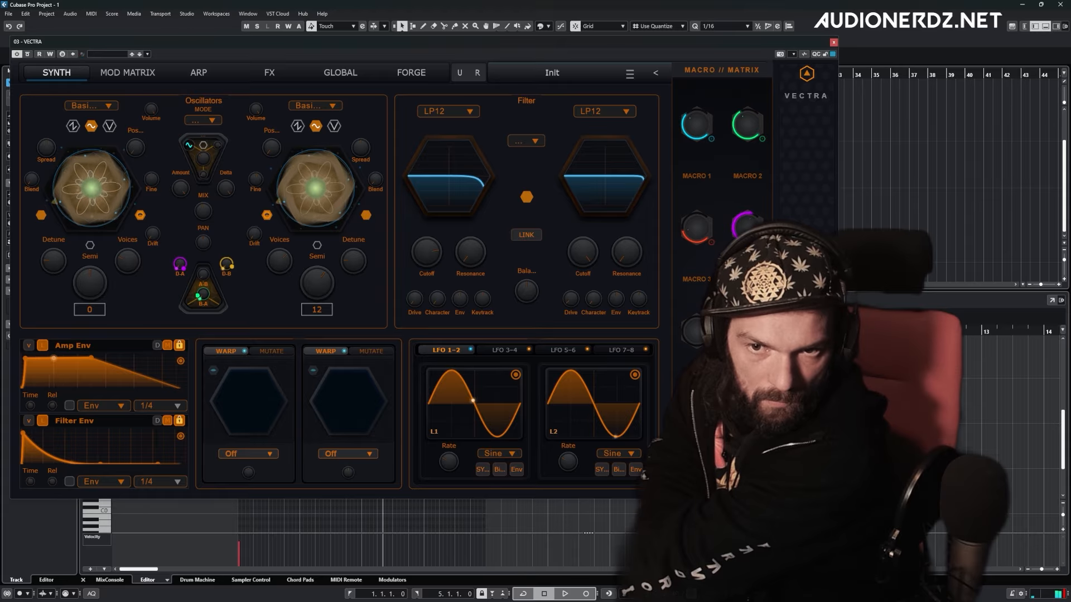
pyautogui.moveTo(749, 219); pyautogui.dragTo(734, 247)
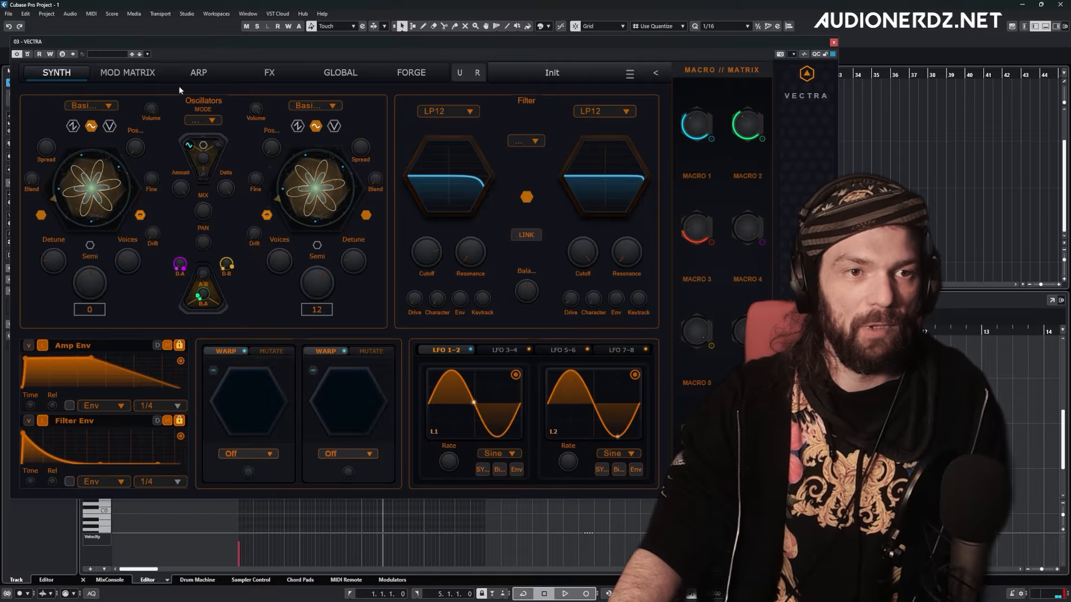
# Review the routings in the mod matrix, toggle the living cables display and reposition the plug-in window
pyautogui.click(128, 72)
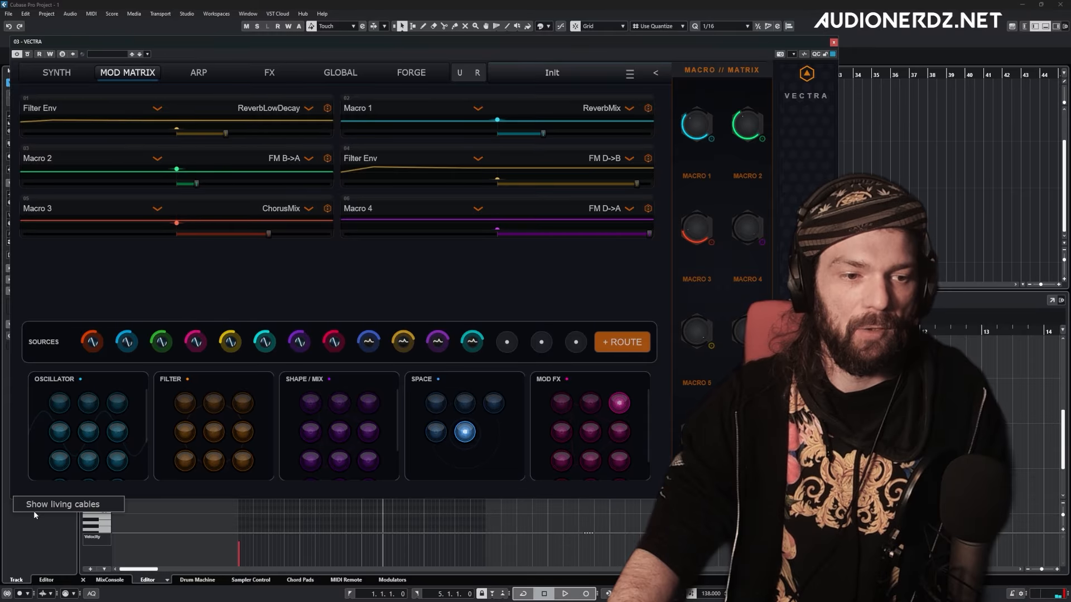
pyautogui.click(37, 506)
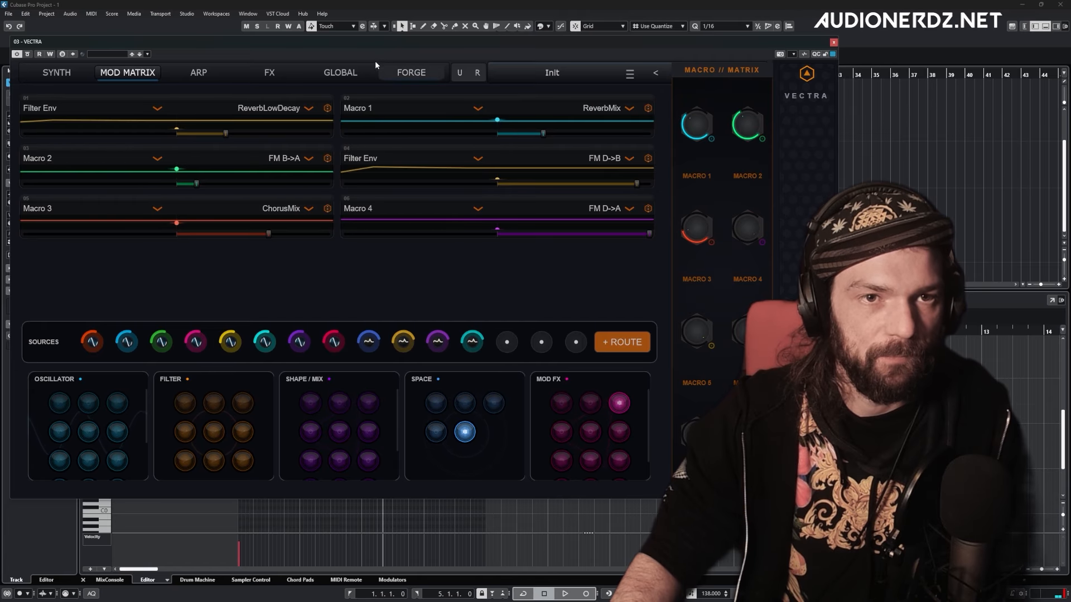
pyautogui.moveTo(375, 40); pyautogui.dragTo(469, 50)
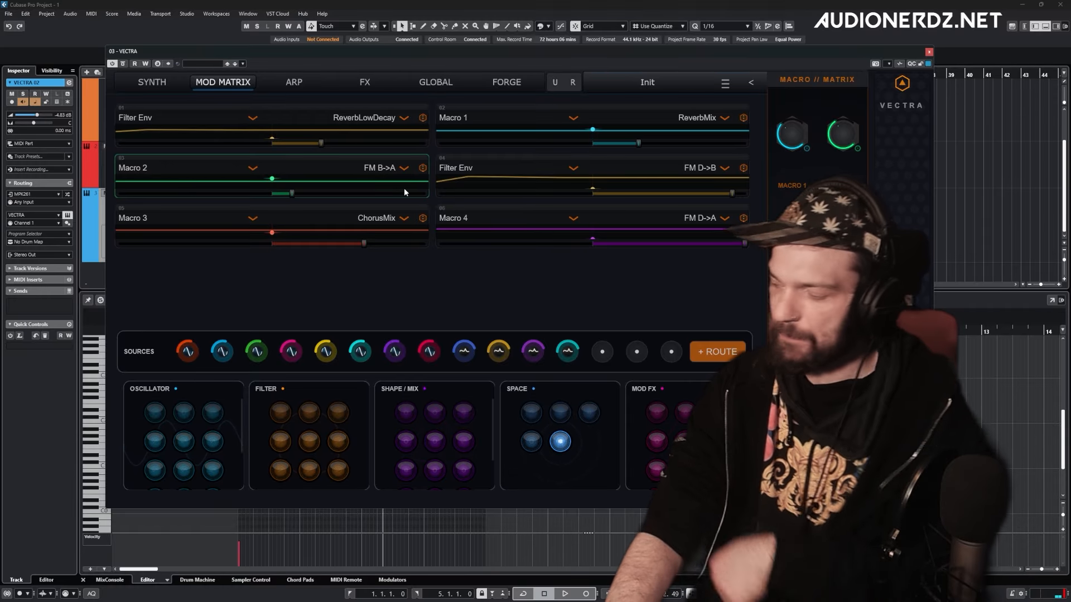
# On the synth page, set the oscillators' Mode to Hard and enable the hexagon switch beneath it
pyautogui.click(152, 82)
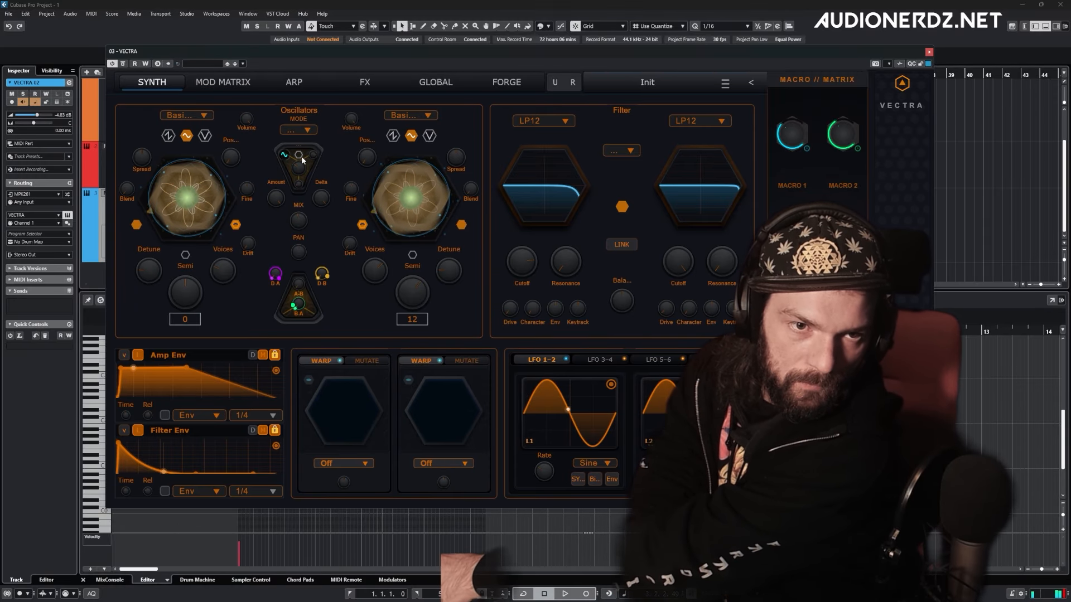
pyautogui.click(299, 130)
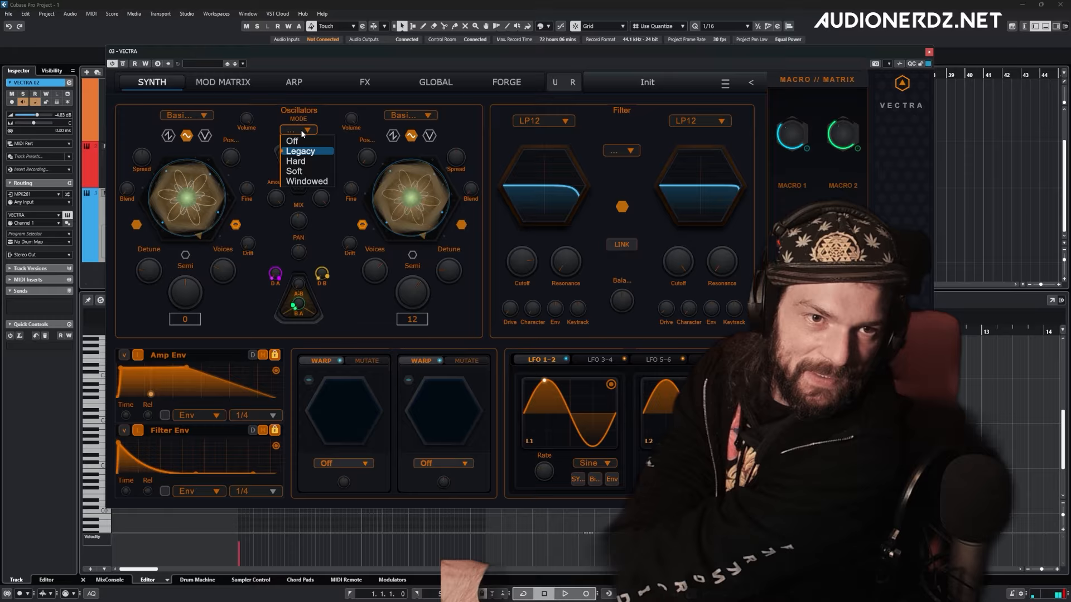
pyautogui.click(310, 162)
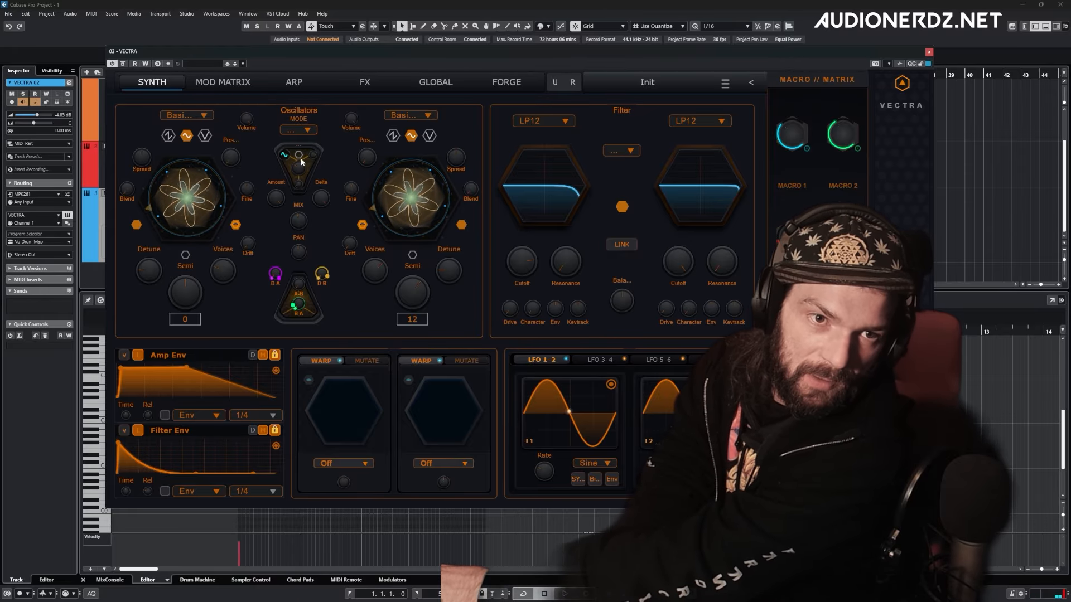
pyautogui.click(300, 157)
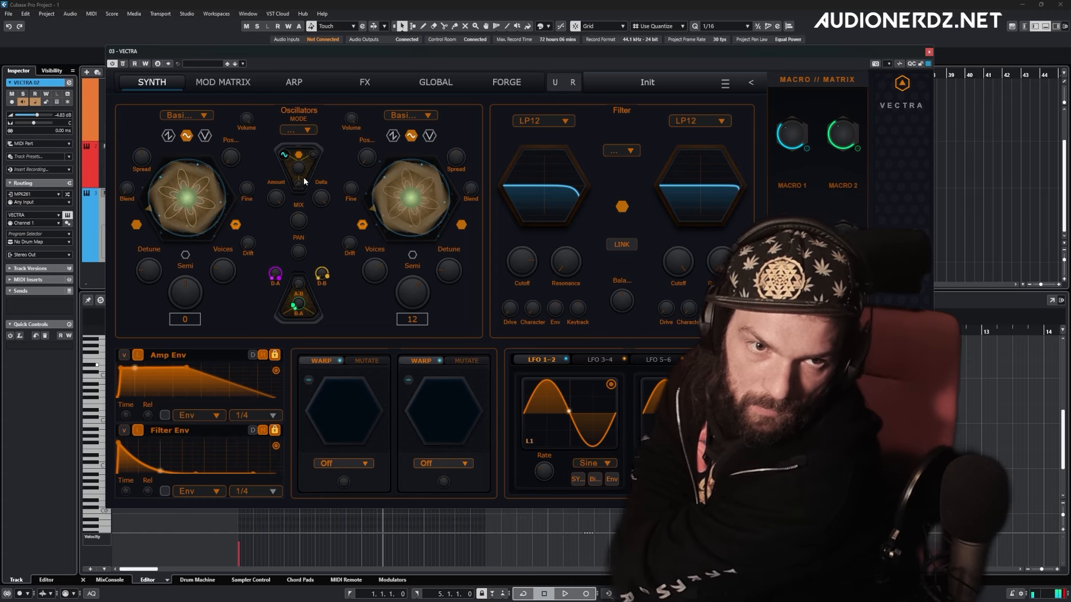
# Set the unison mode of both the second and the first oscillator to Fifth (Power)
pyautogui.rightClick(412, 206)
pyautogui.moveTo(469, 294)
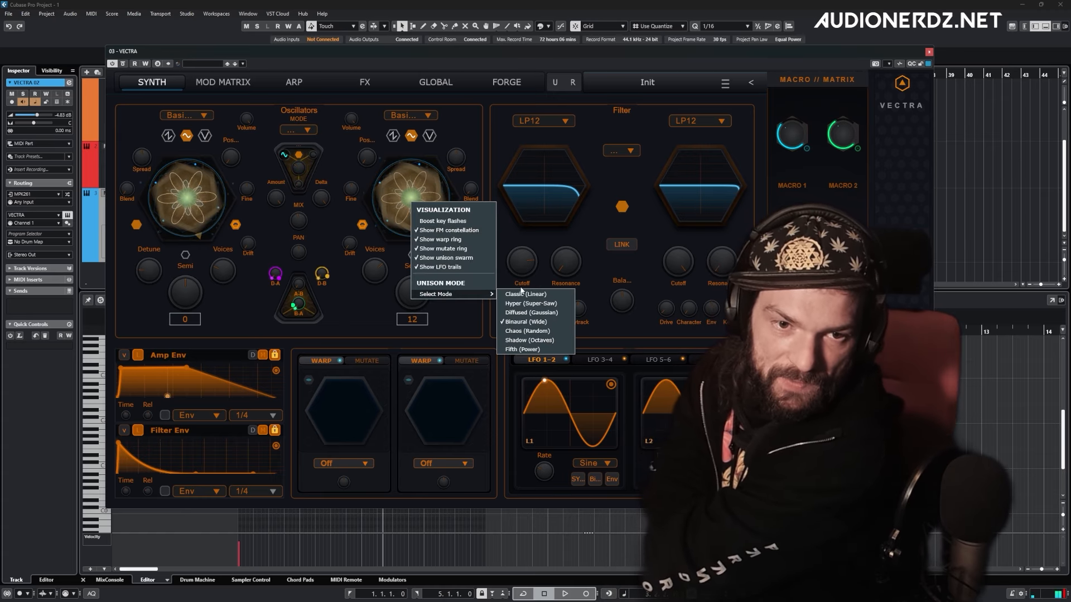
pyautogui.click(511, 350)
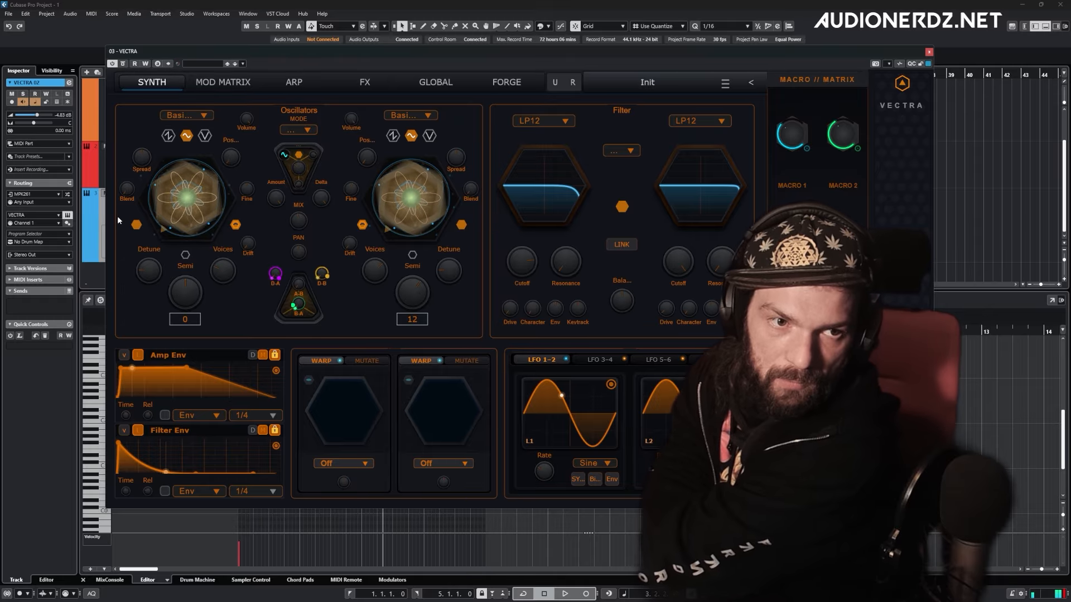
pyautogui.rightClick(187, 220)
pyautogui.rightClick(206, 195)
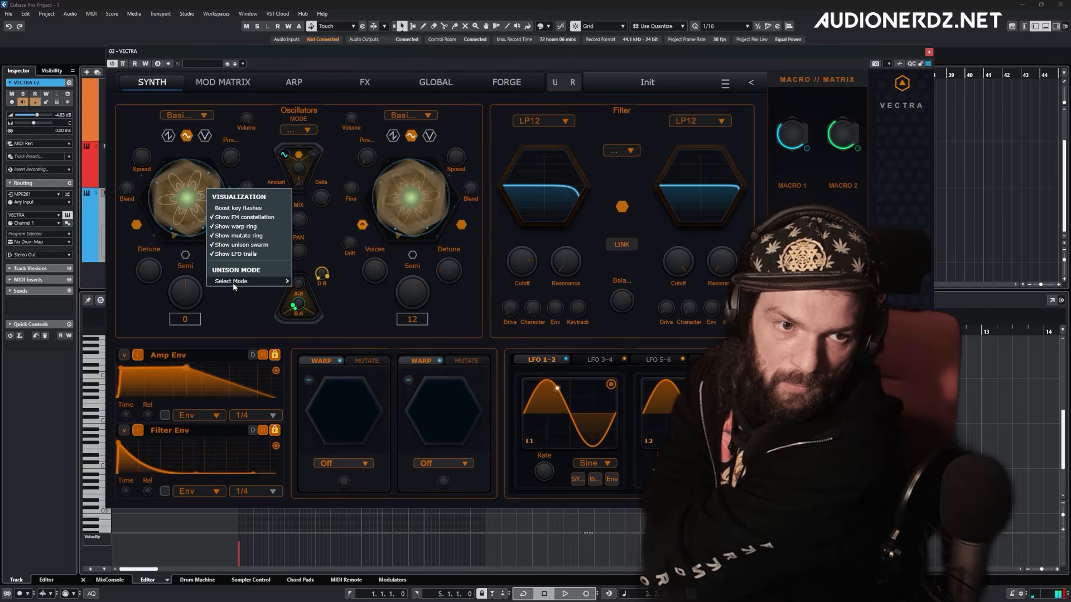
pyautogui.moveTo(232, 282)
pyautogui.click(316, 337)
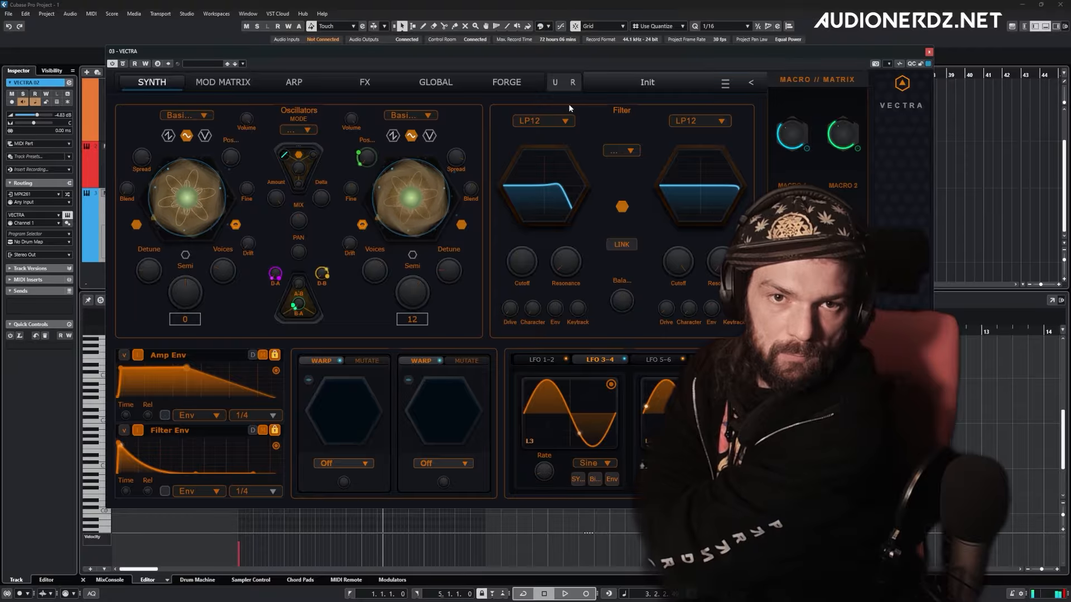
# Change the first filter's type to SEM
pyautogui.click(561, 120)
pyautogui.click(599, 320)
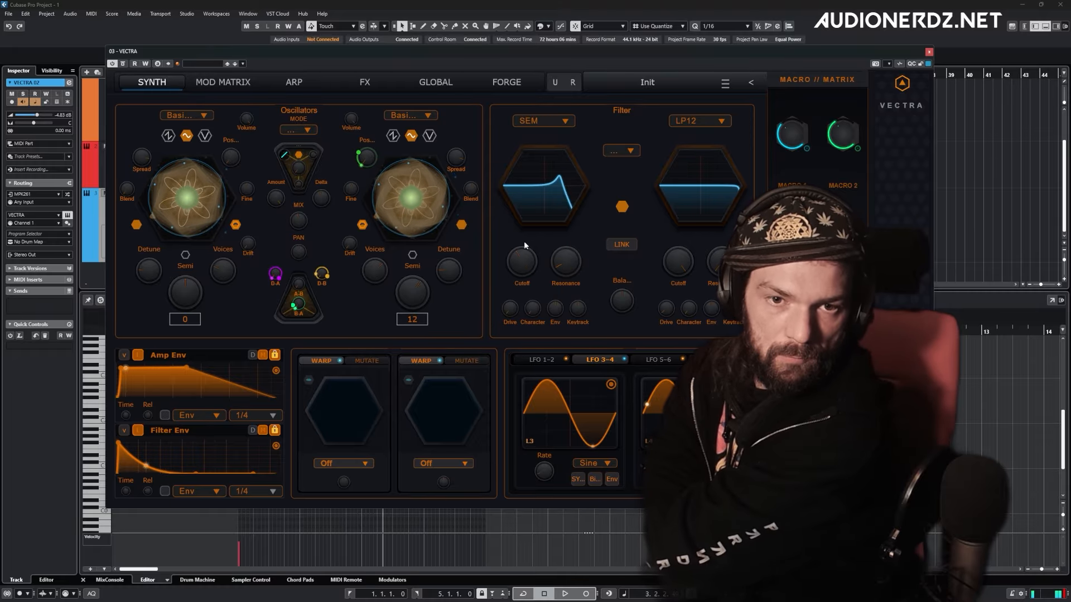
# Close the enlarged Chorus view, enlarge the Delay, set its Mix to 0.27 and lower its Tone
pyautogui.click(365, 81)
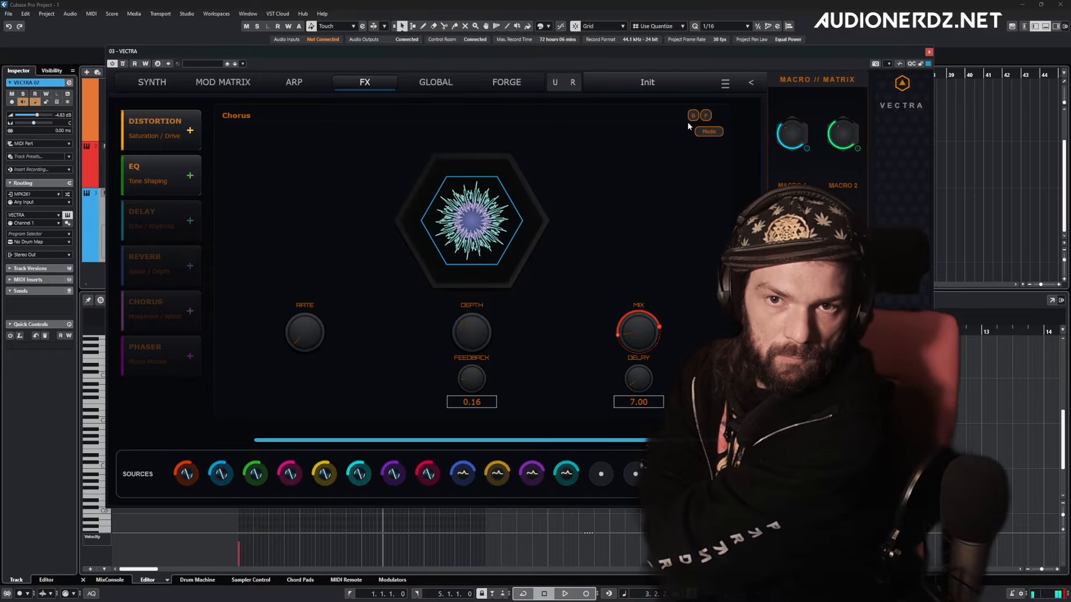
pyautogui.click(706, 116)
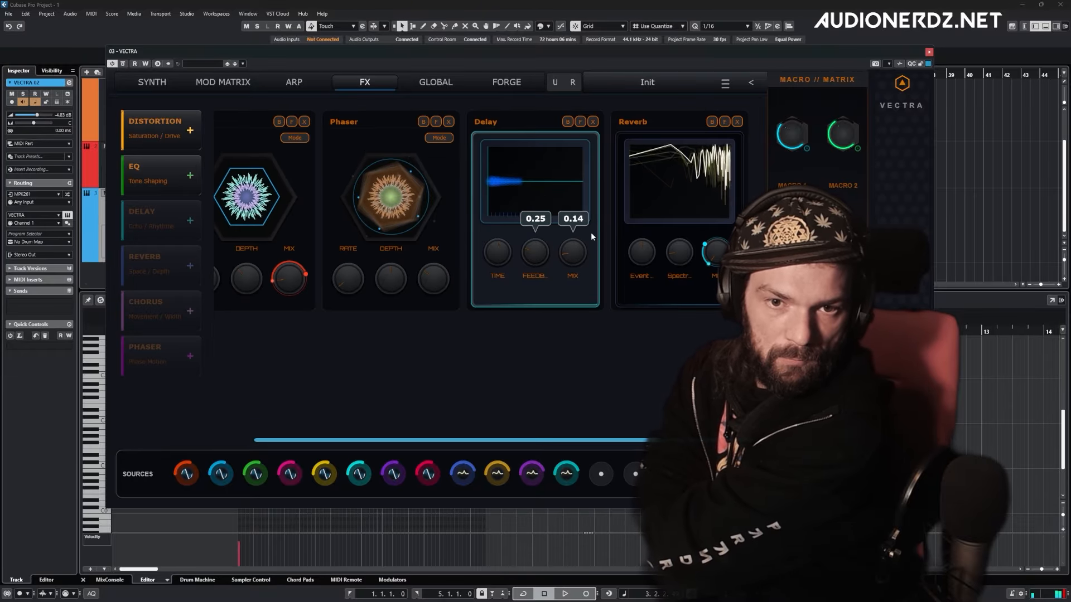
pyautogui.click(580, 123)
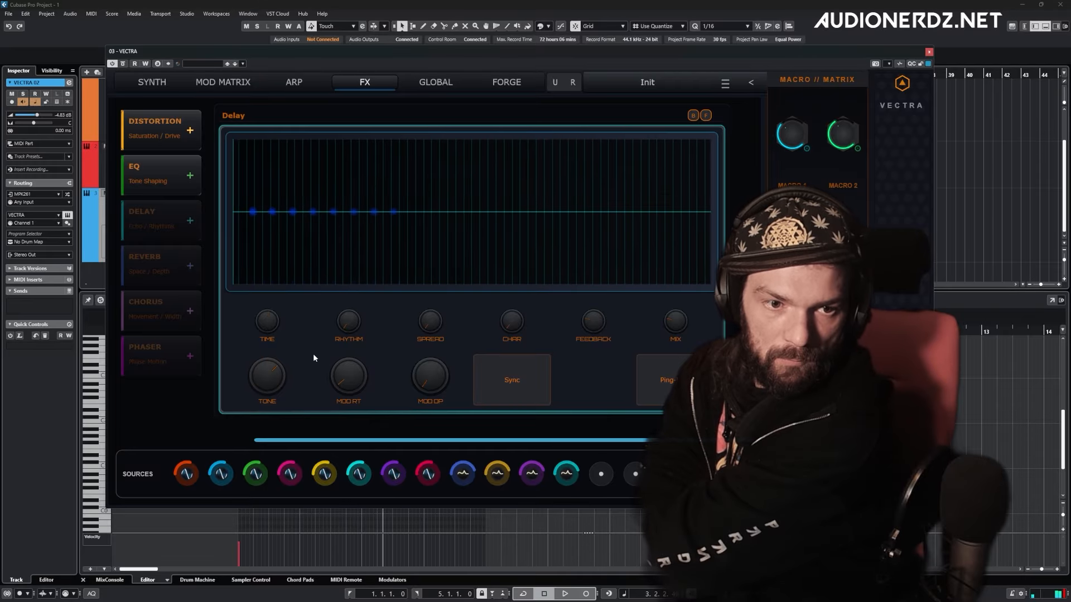
pyautogui.moveTo(688, 318)
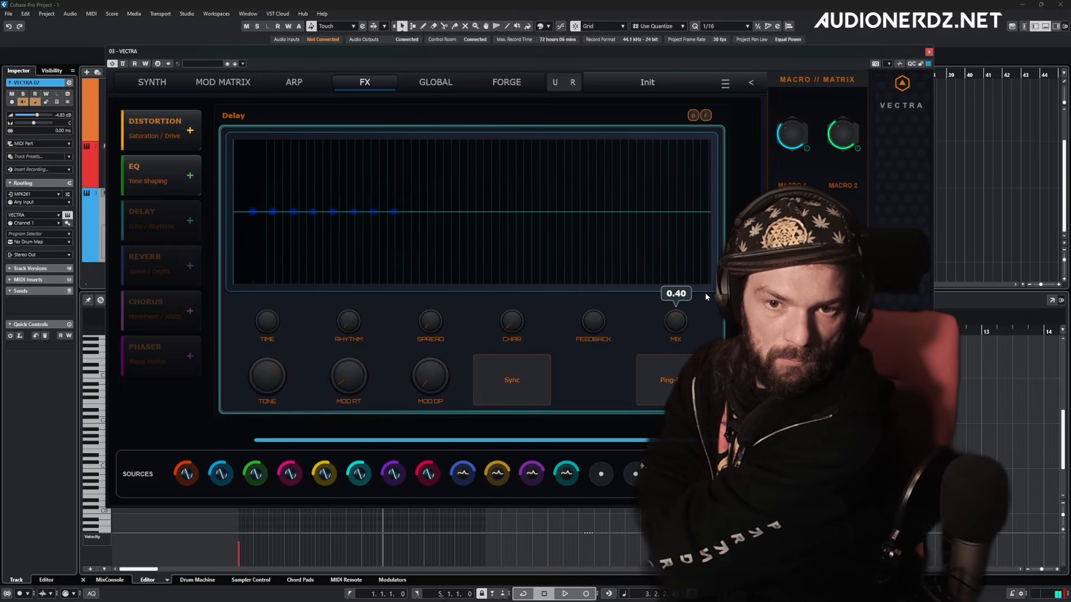
pyautogui.moveTo(663, 317); pyautogui.dragTo(661, 340)
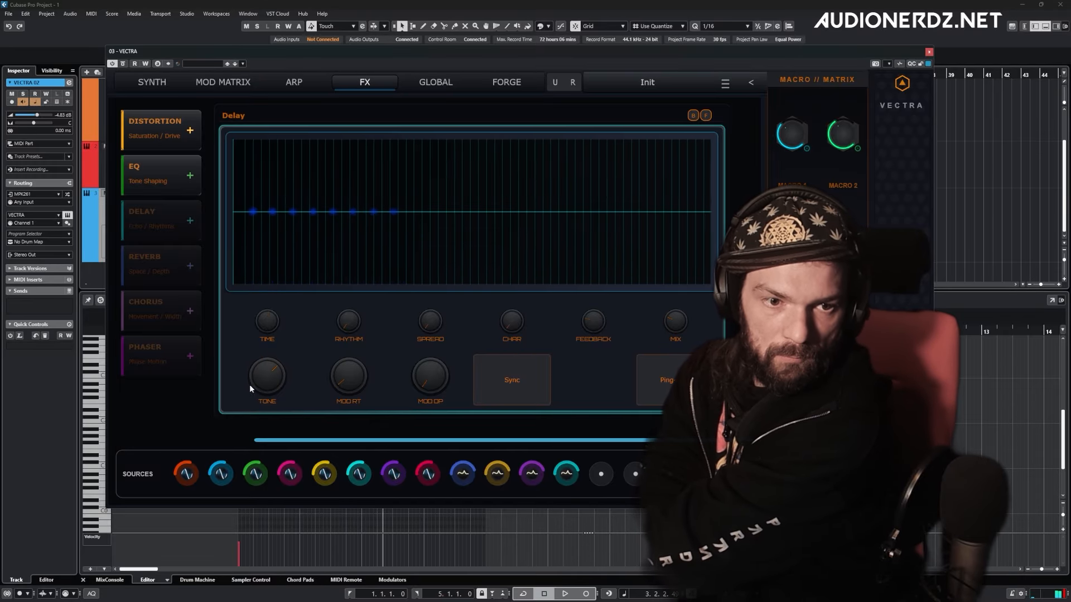
pyautogui.moveTo(249, 384); pyautogui.dragTo(249, 424)
# Turn on the Delay's ping-pong and tempo sync, and set its synced time to 1/4D
pyautogui.moveTo(591, 319)
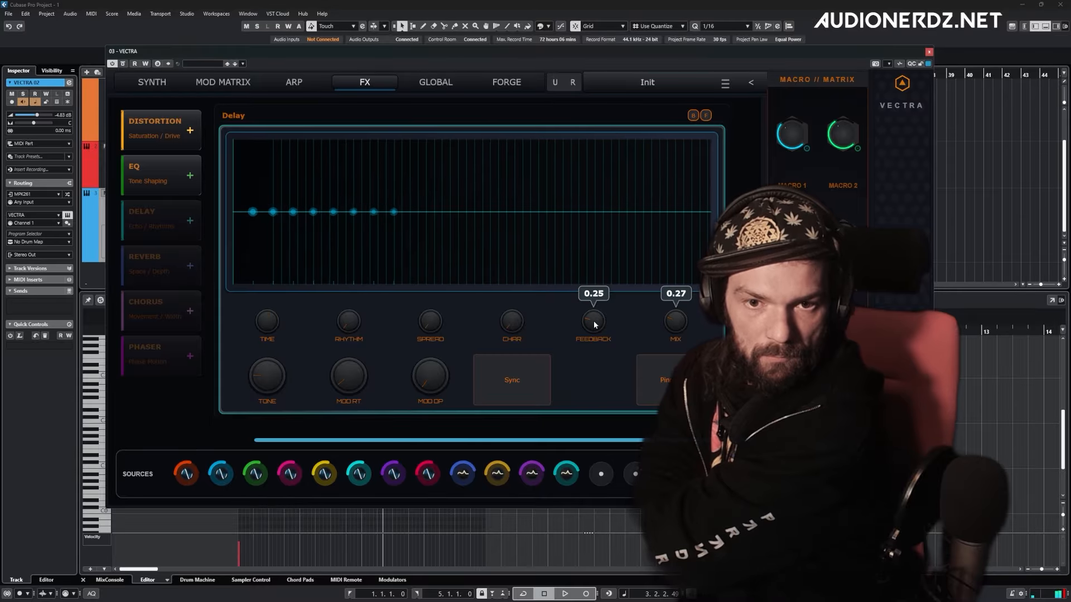
pyautogui.click(657, 380)
pyautogui.click(511, 380)
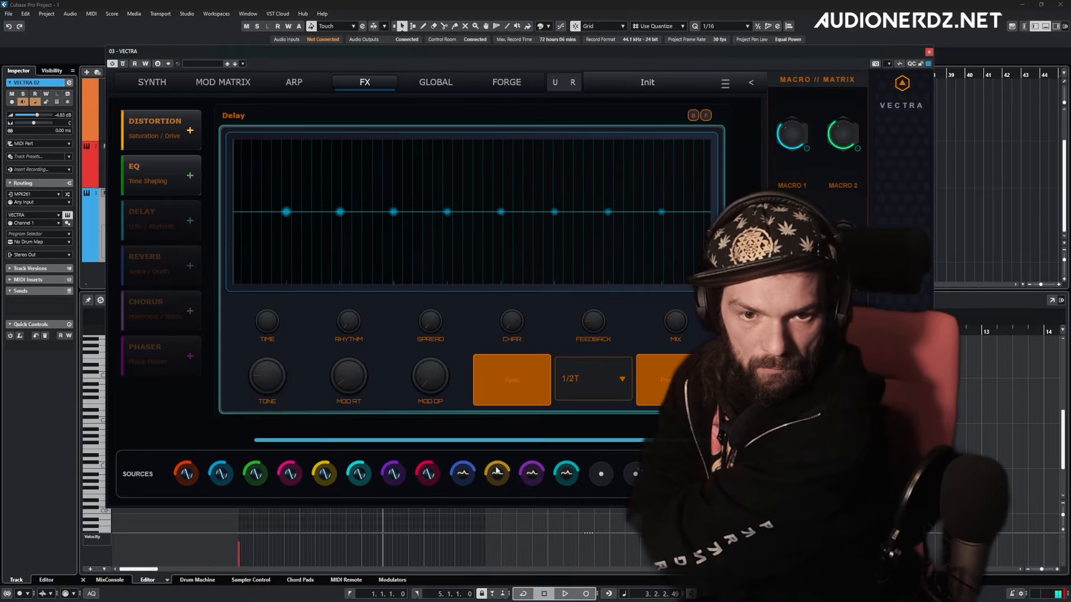
pyautogui.click(580, 379)
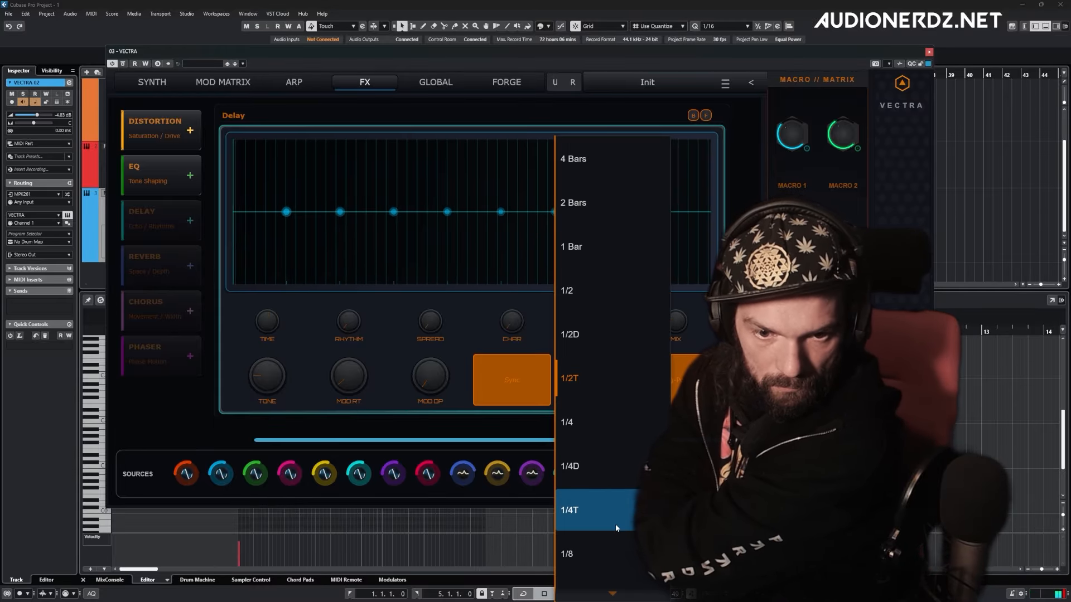
pyautogui.click(604, 463)
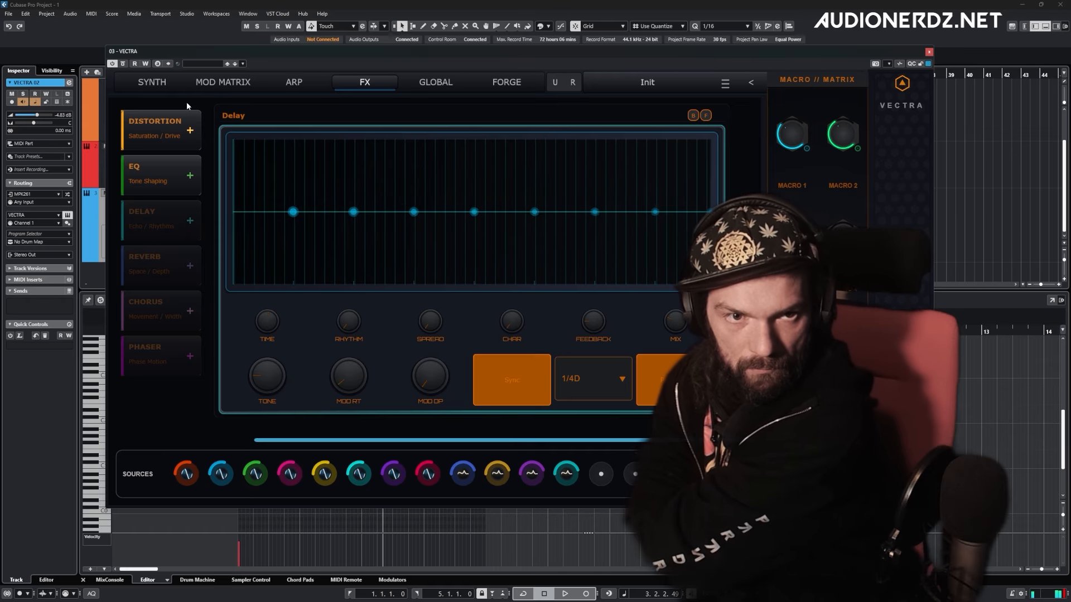
# Return to the synth page and try out the Macro 2 control
pyautogui.click(167, 83)
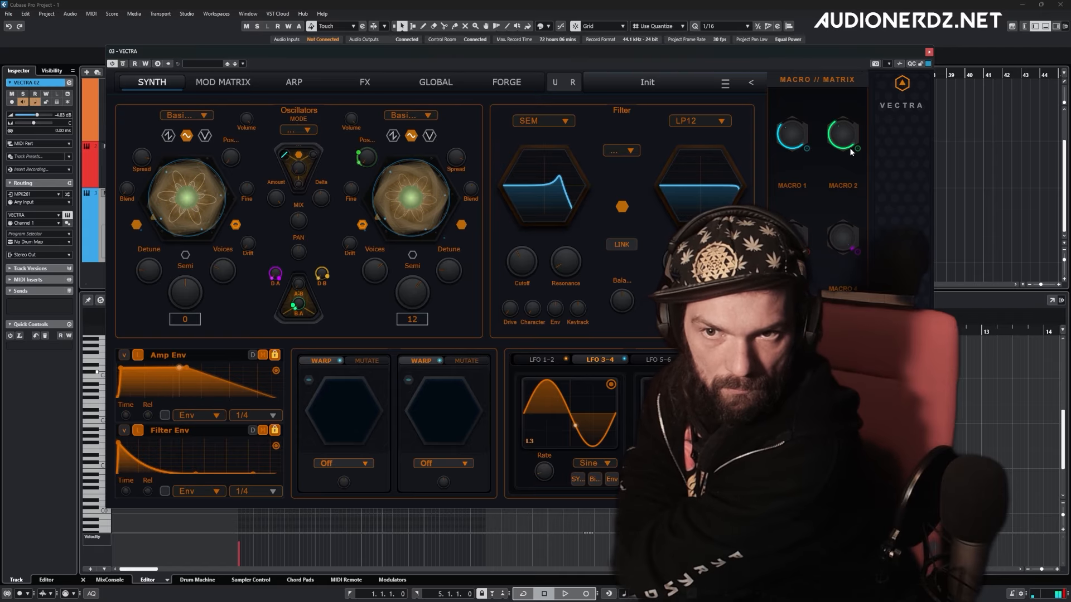
pyautogui.moveTo(850, 149); pyautogui.dragTo(837, 235)
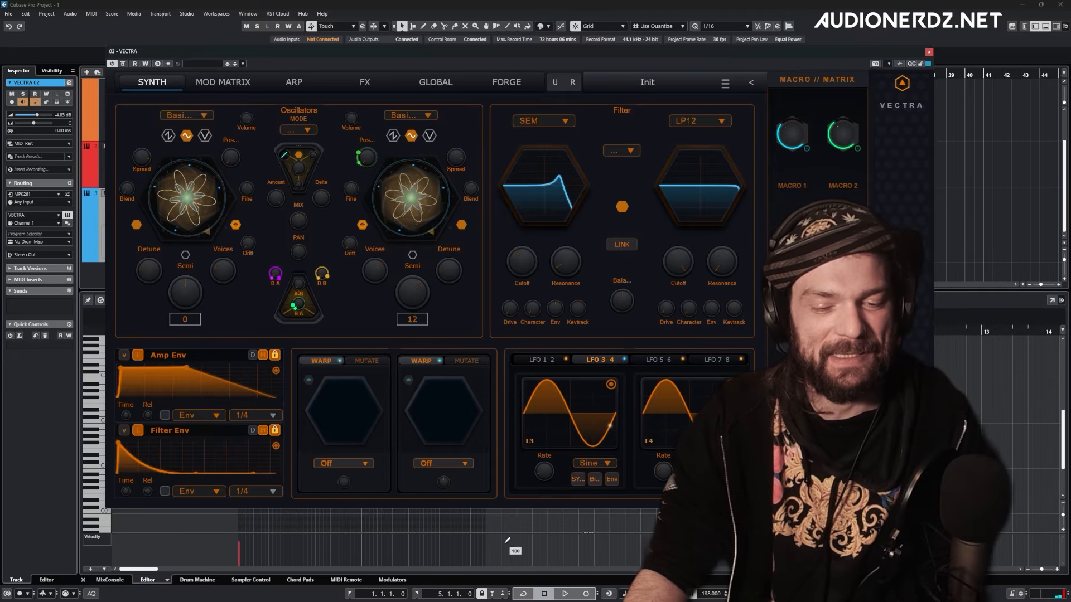
pyautogui.click(432, 524)
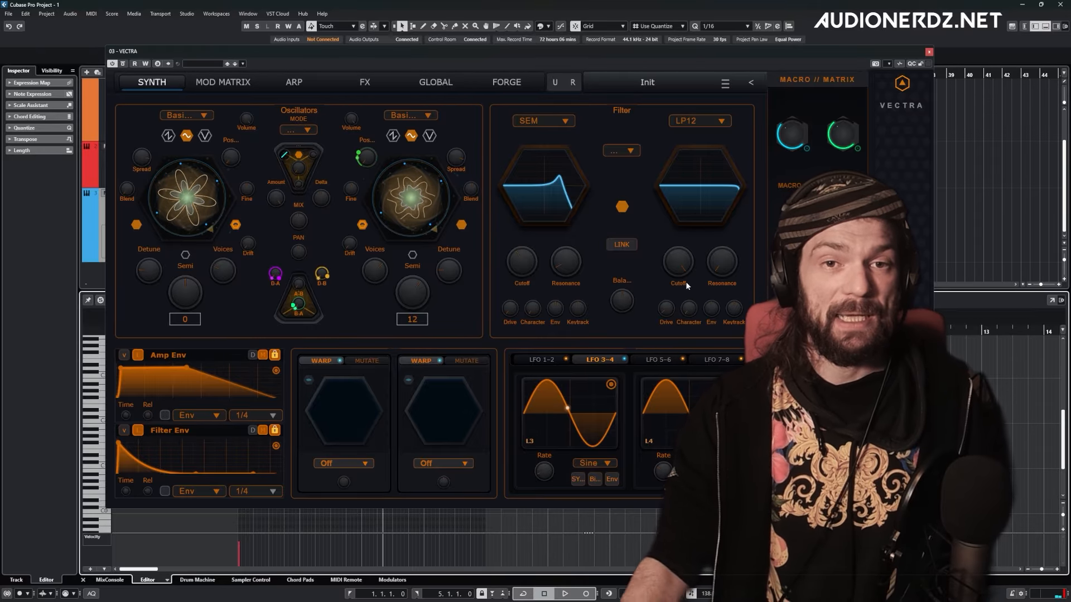
# Switch both oscillators' Warp modules to Mutate mode and turn both mutation modules on
pyautogui.click(460, 361)
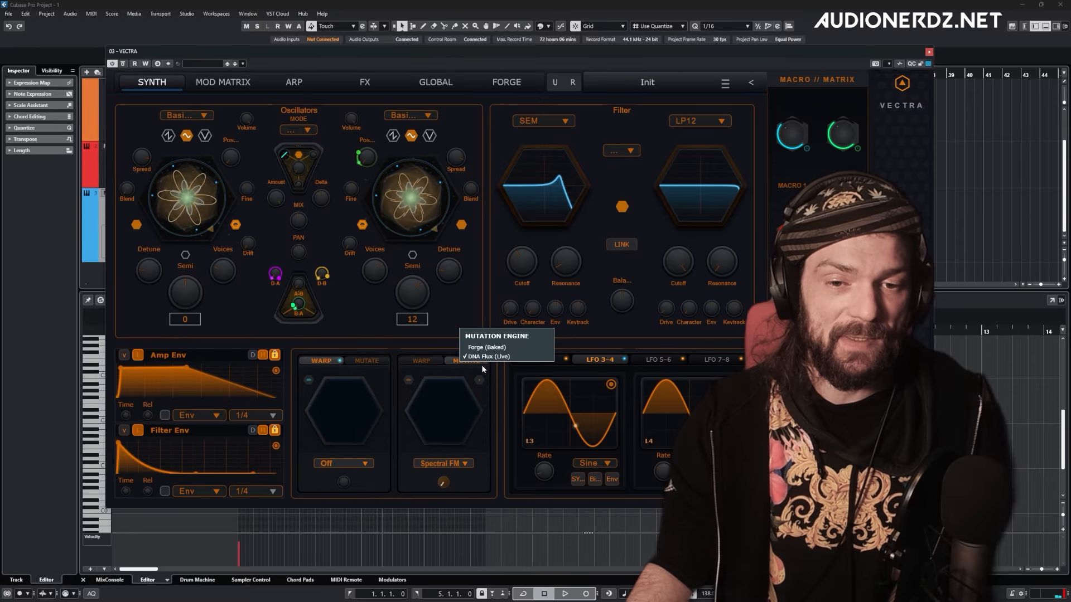
pyautogui.click(366, 361)
pyautogui.click(309, 379)
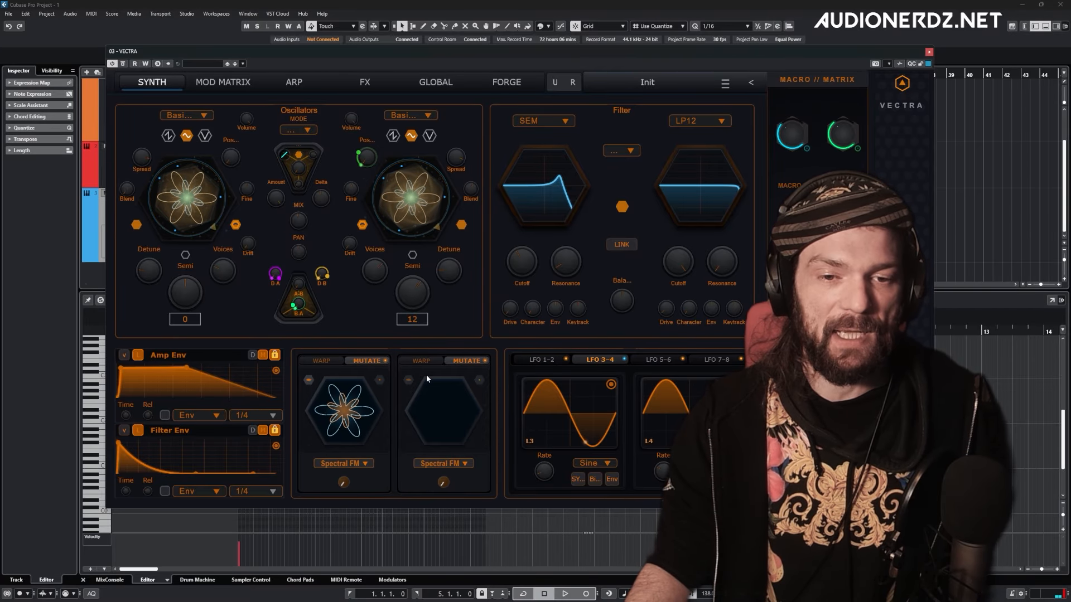
pyautogui.click(408, 380)
# View the Forge page, return to the synth page, and turn off both Mutate modules
pyautogui.click(505, 83)
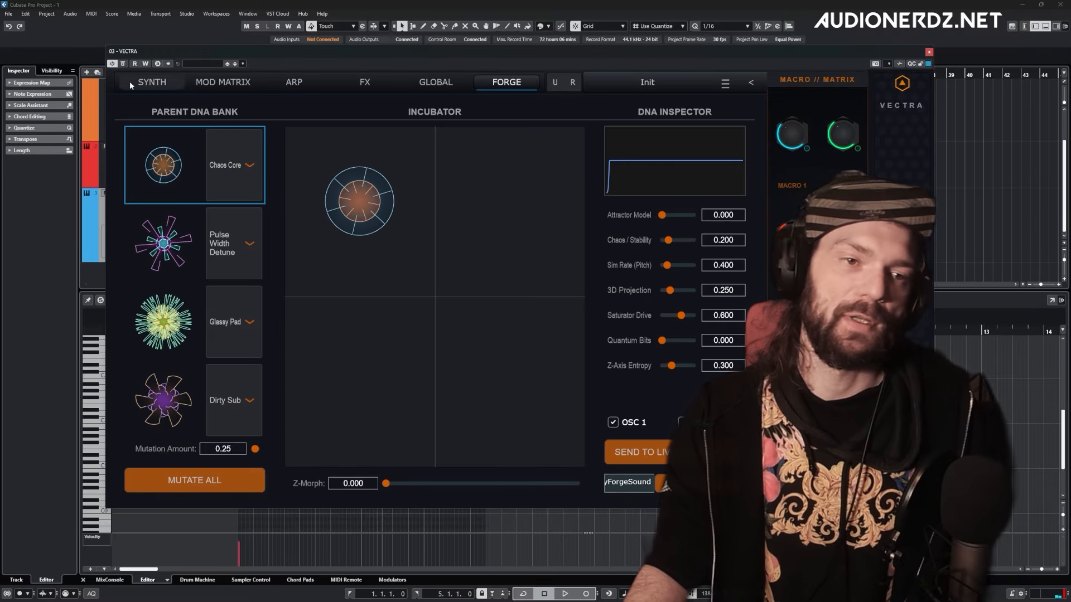
pyautogui.click(146, 84)
pyautogui.click(308, 380)
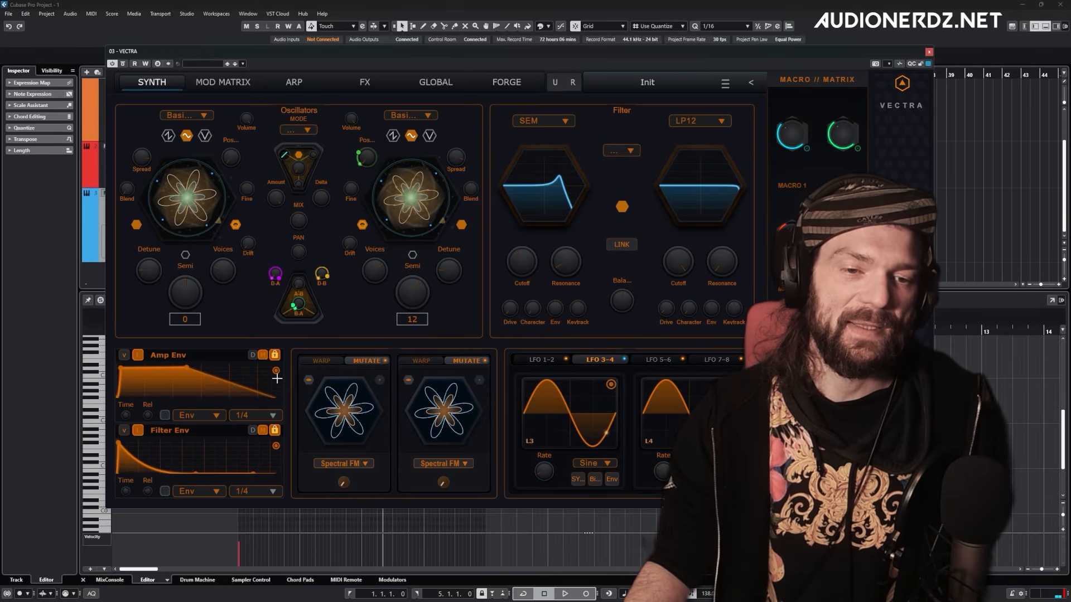
pyautogui.click(408, 380)
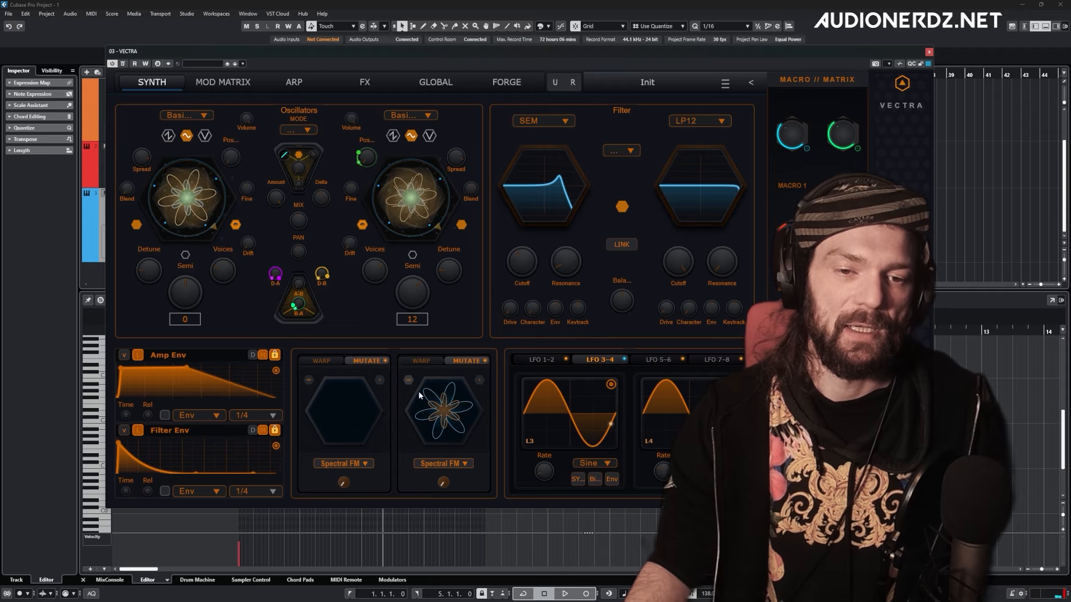